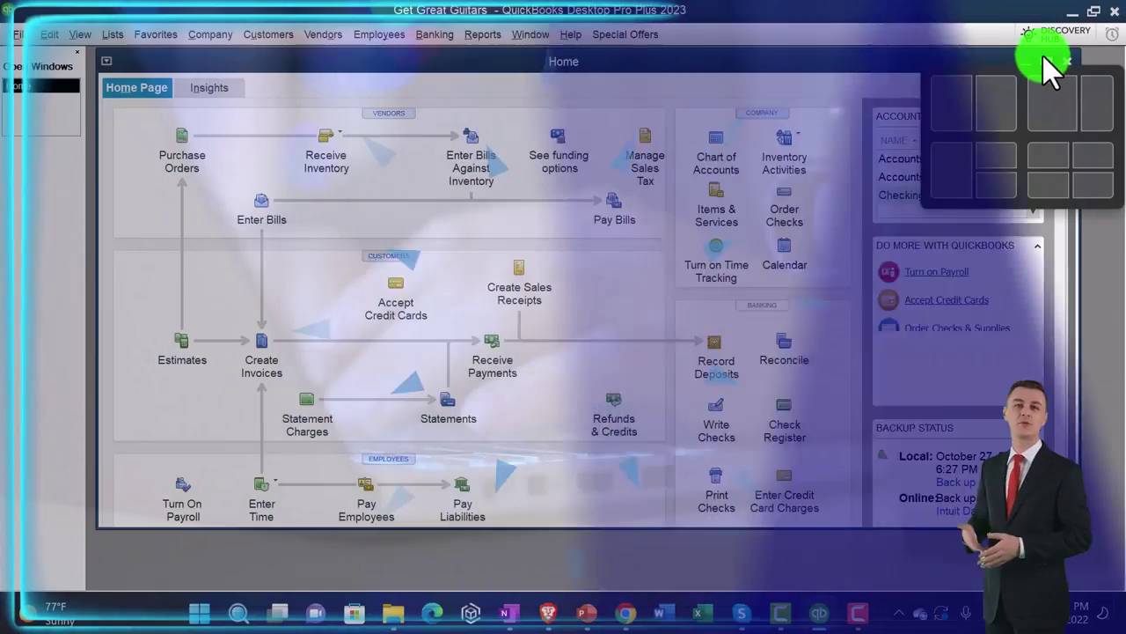
- Maximize the Home window and check the View options for the open window list and hidden icon bar
left_click(1042, 64)
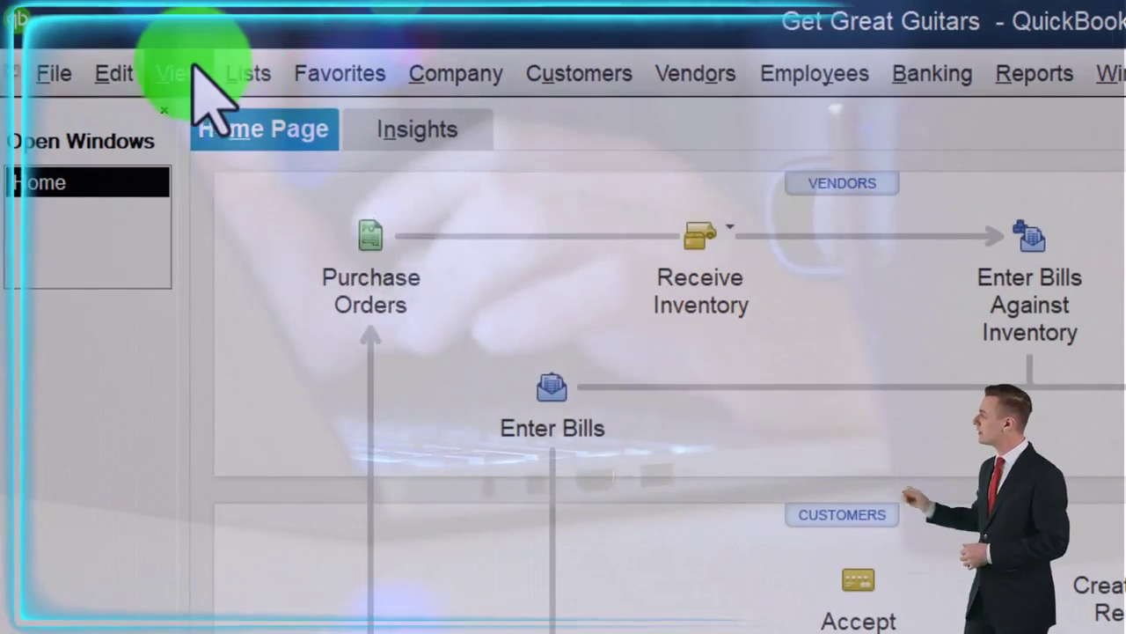
left_click(85, 35)
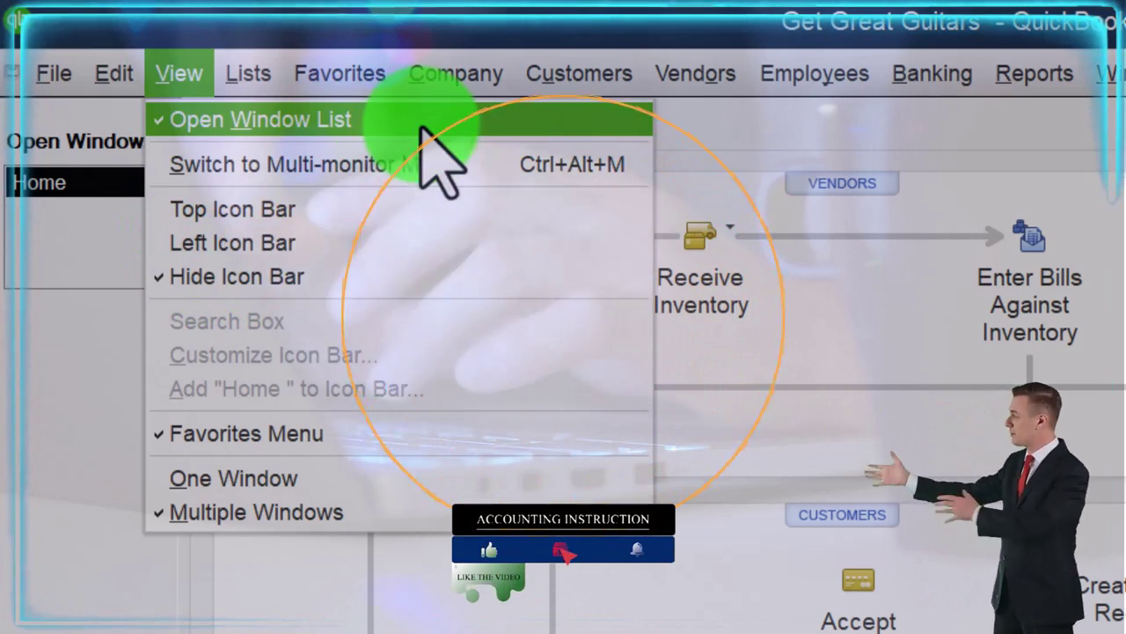
left_click(88, 400)
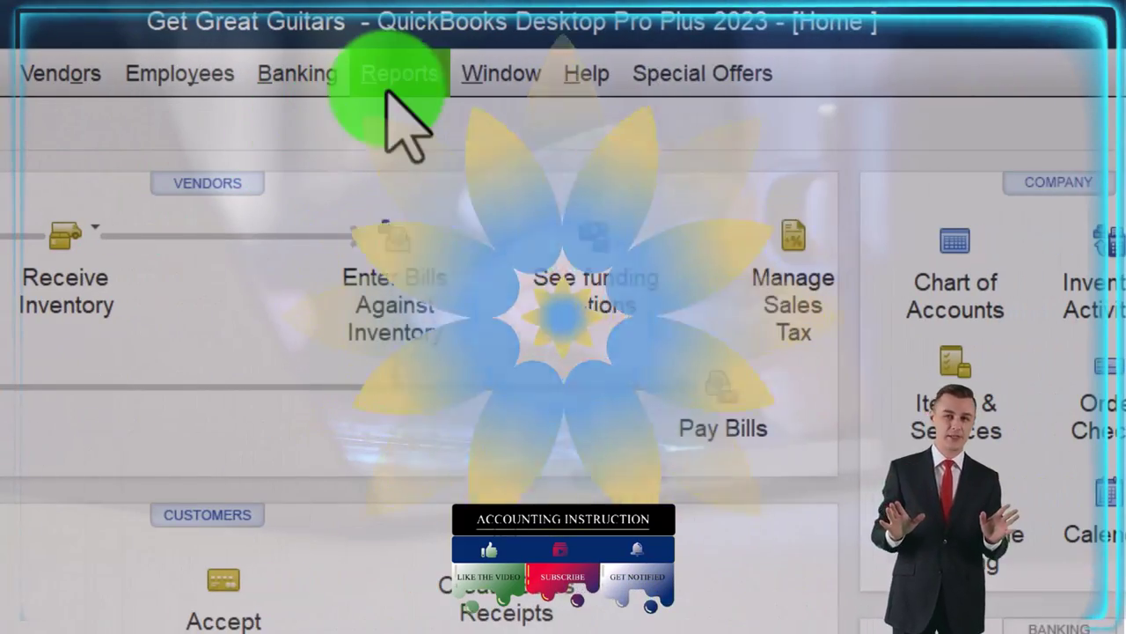
- Open the Profit & Loss Standard report and set its date range from 01/01/2023 to 12/31/2023
left_click(1034, 73)
mouse_move(396, 369)
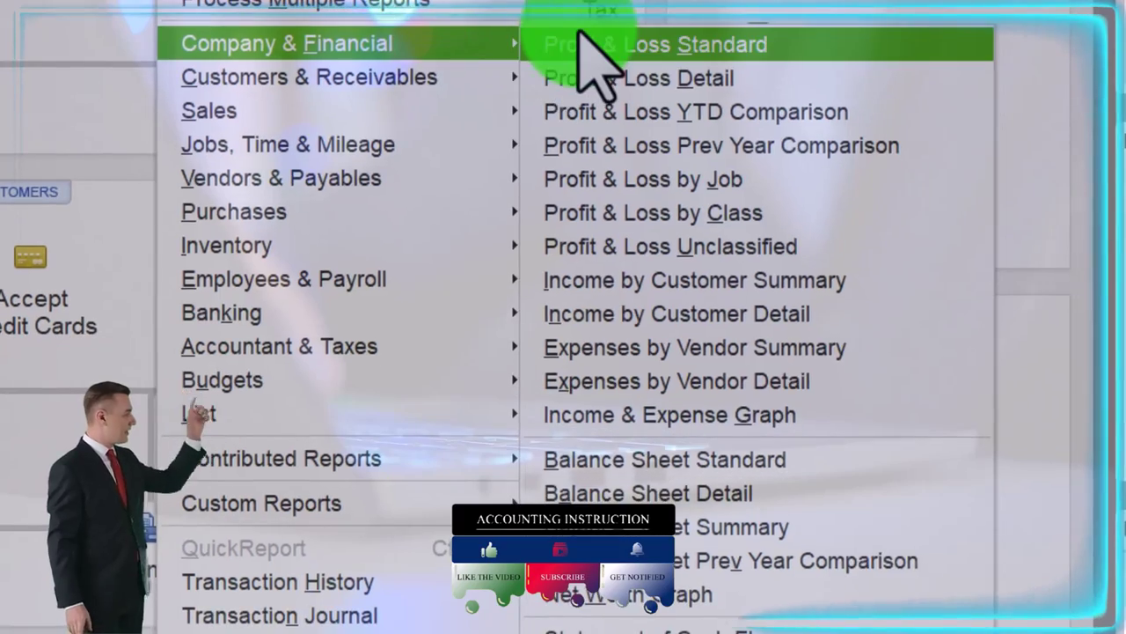
left_click(590, 55)
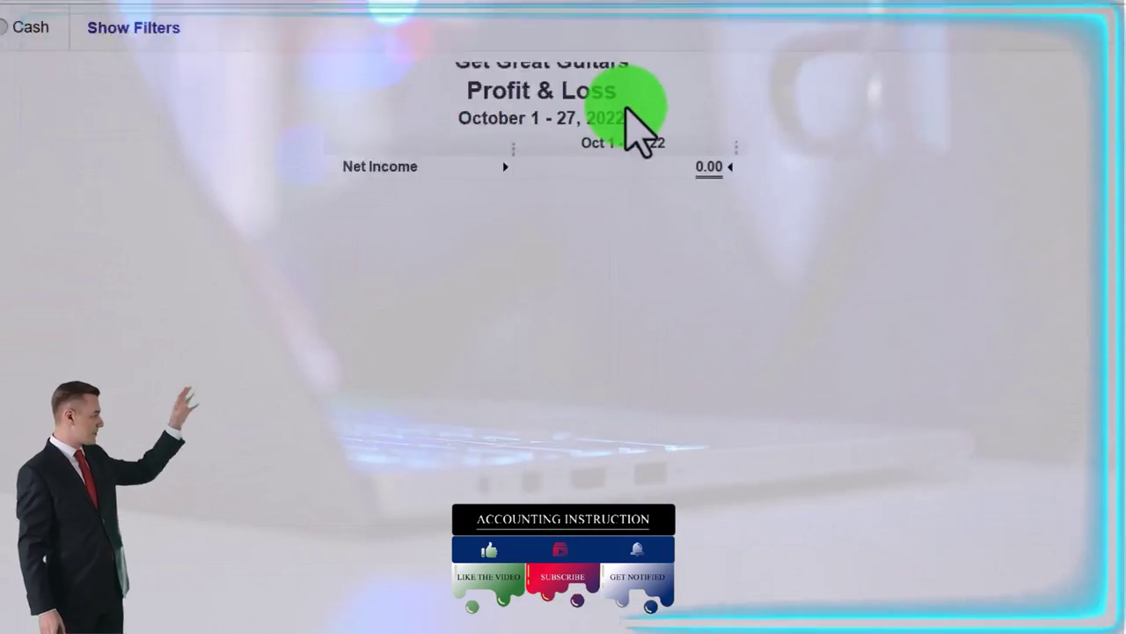
key("Tab")
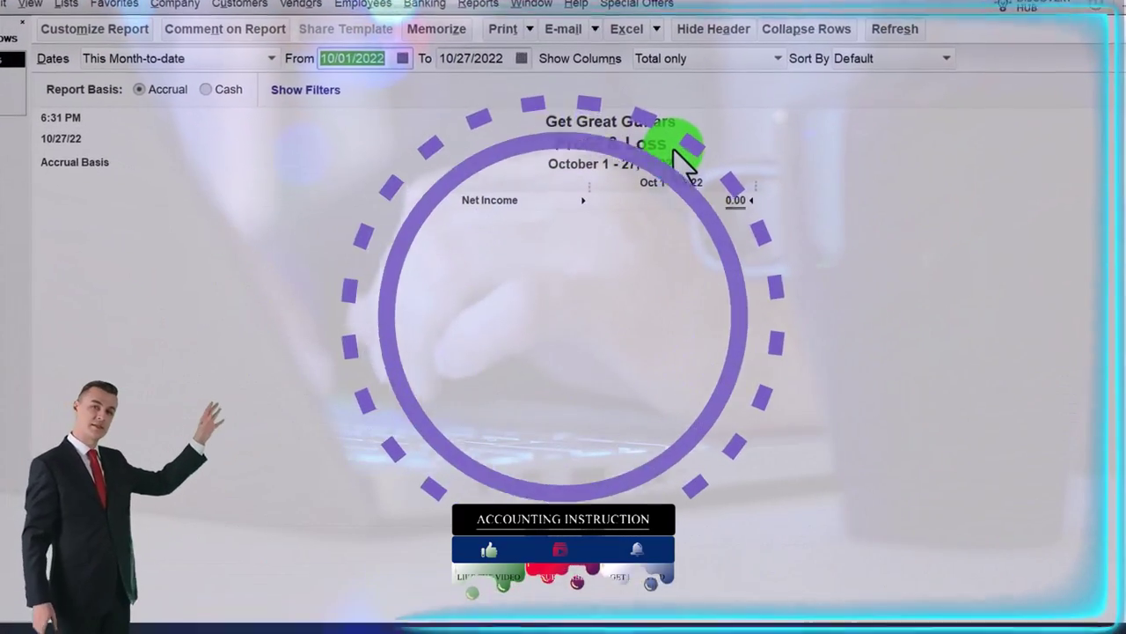
type("01/01/2023")
key("Tab")
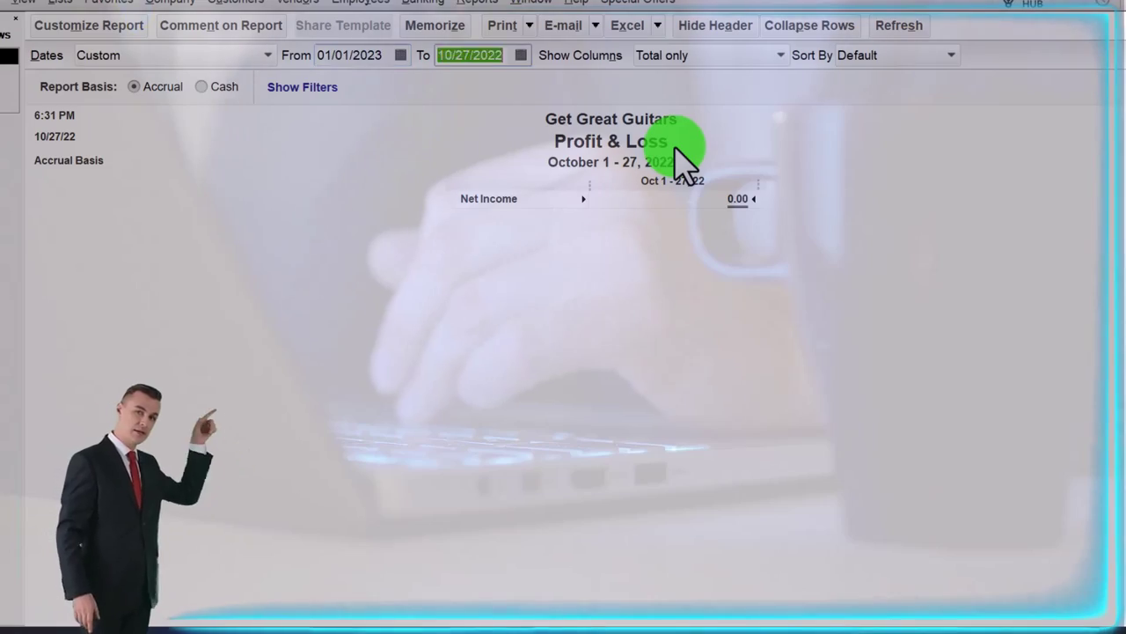
type("12/31/2023")
key("Tab")
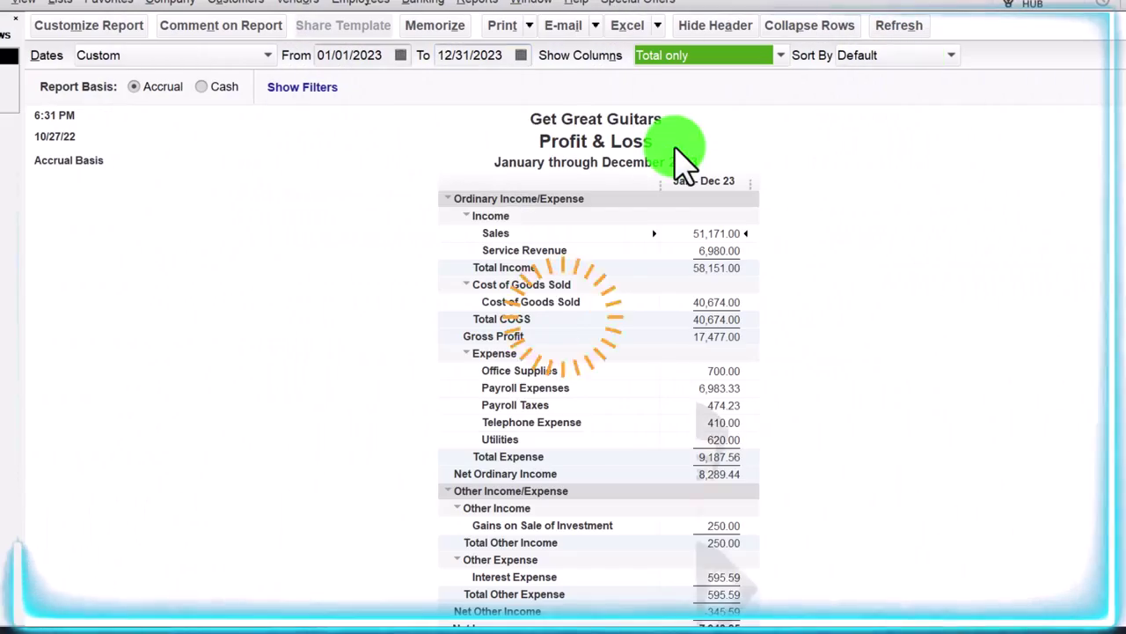
- Customize the Profit & Loss report with a larger column label font size, applied to all related fonts
left_click(115, 24)
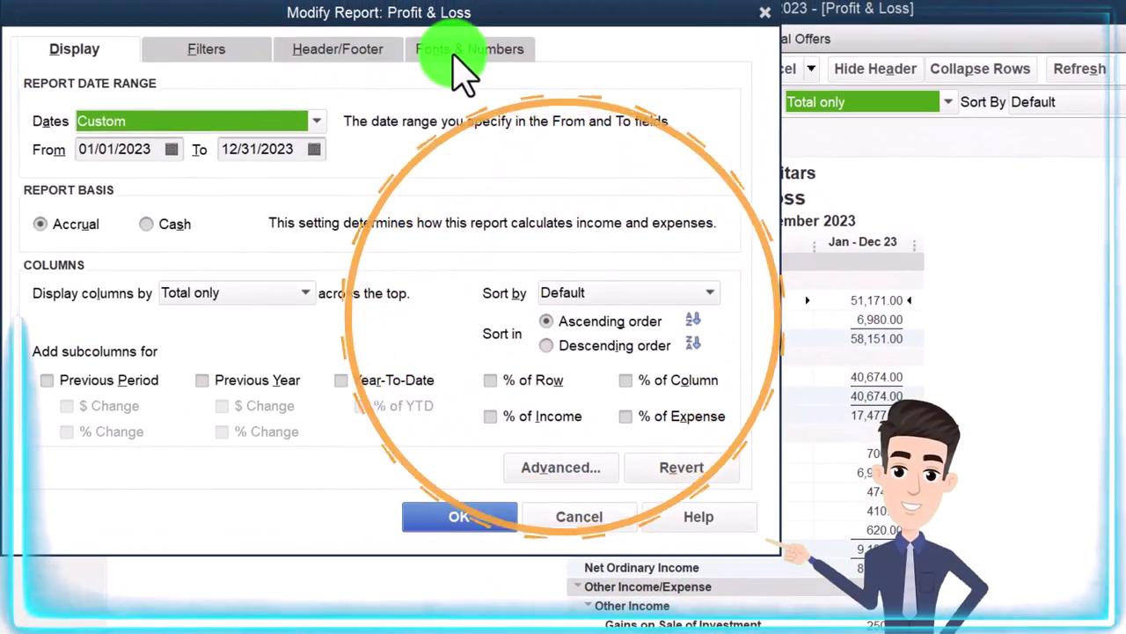
left_click(469, 49)
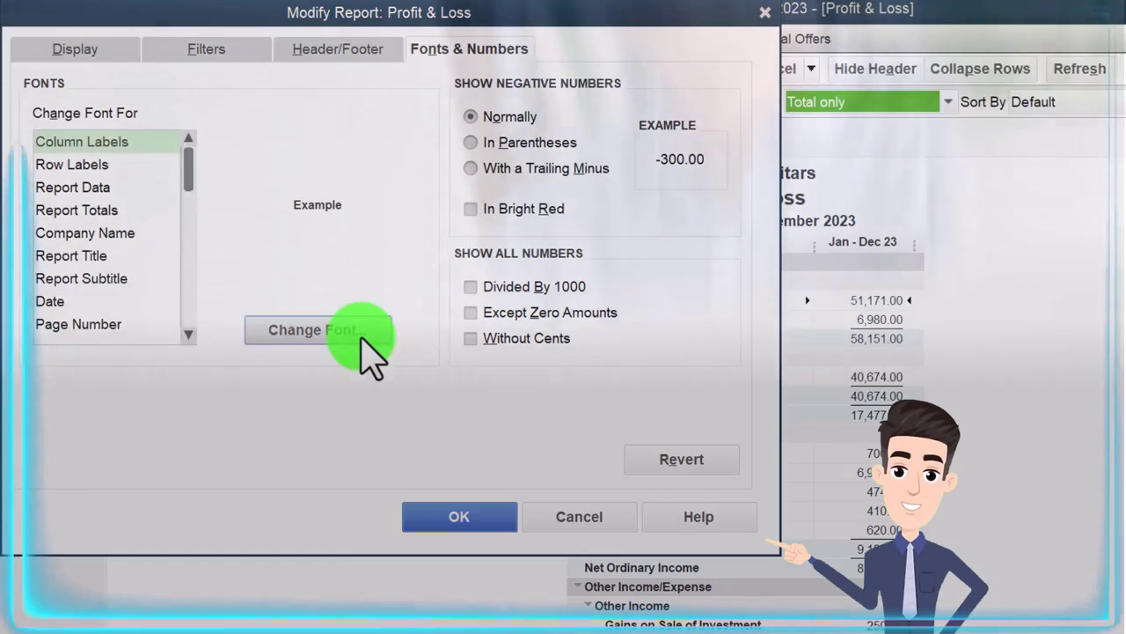
left_click(361, 333)
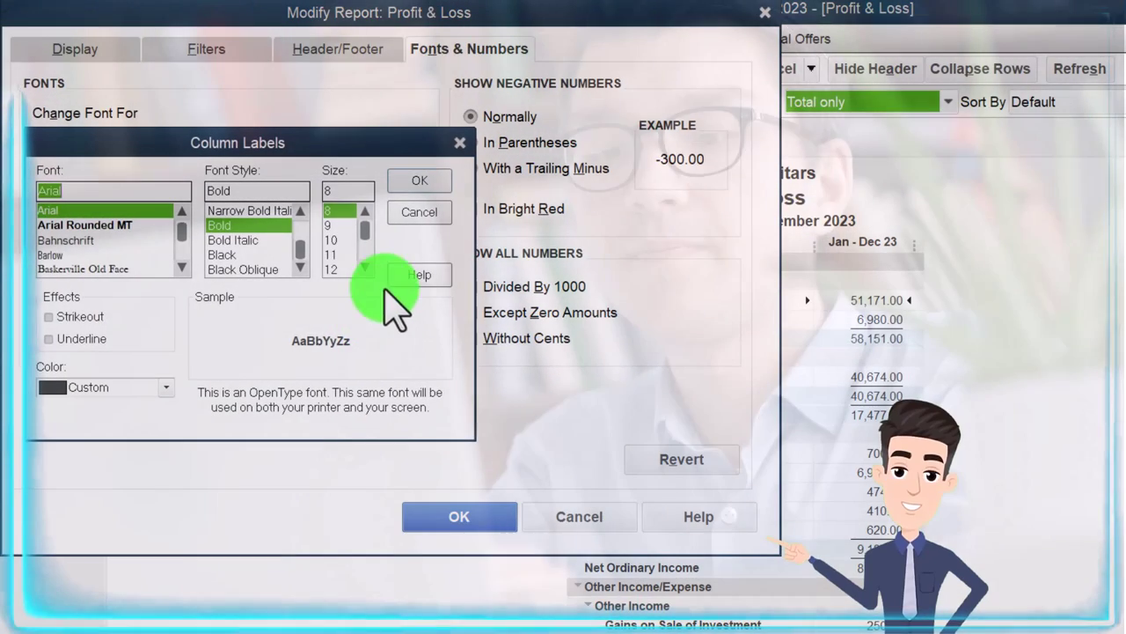
left_click(341, 270)
left_click(419, 180)
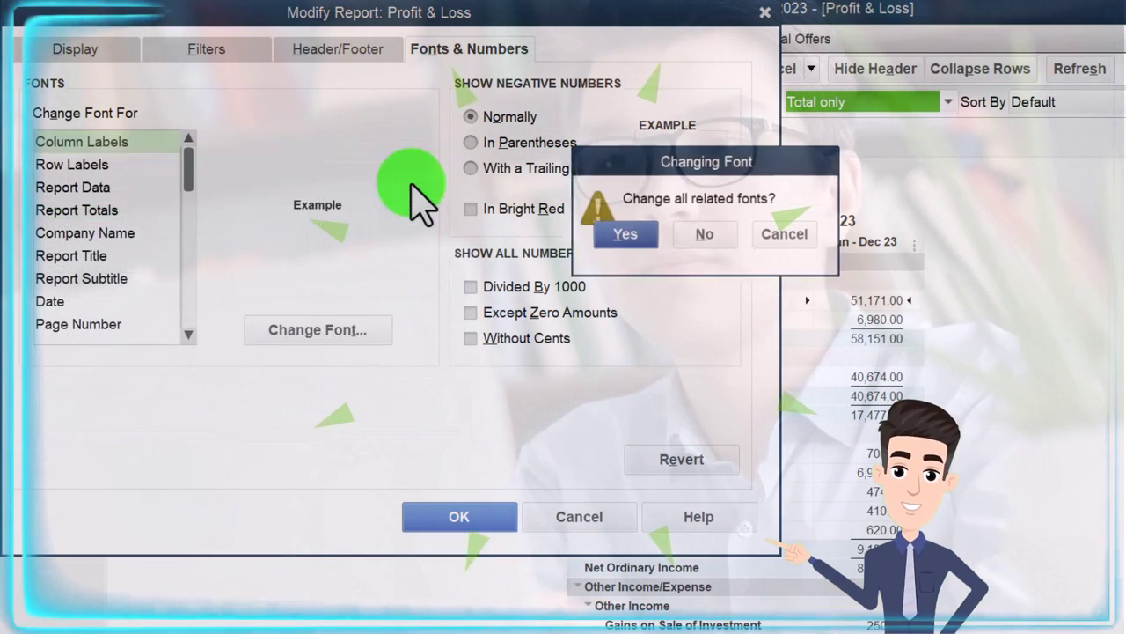
left_click(623, 230)
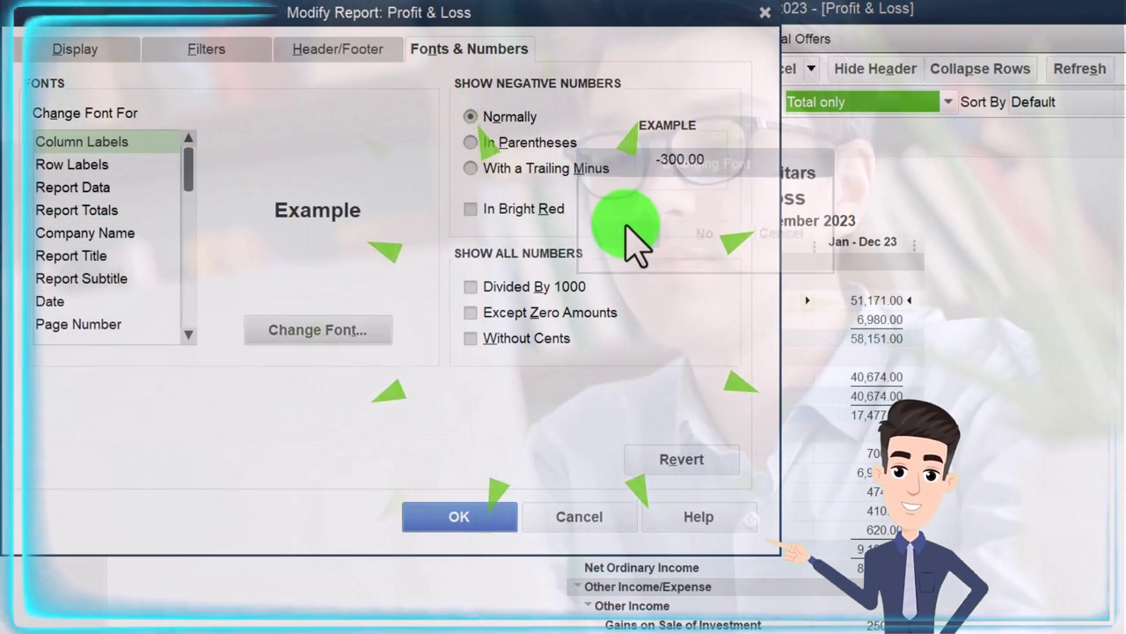
left_click(479, 520)
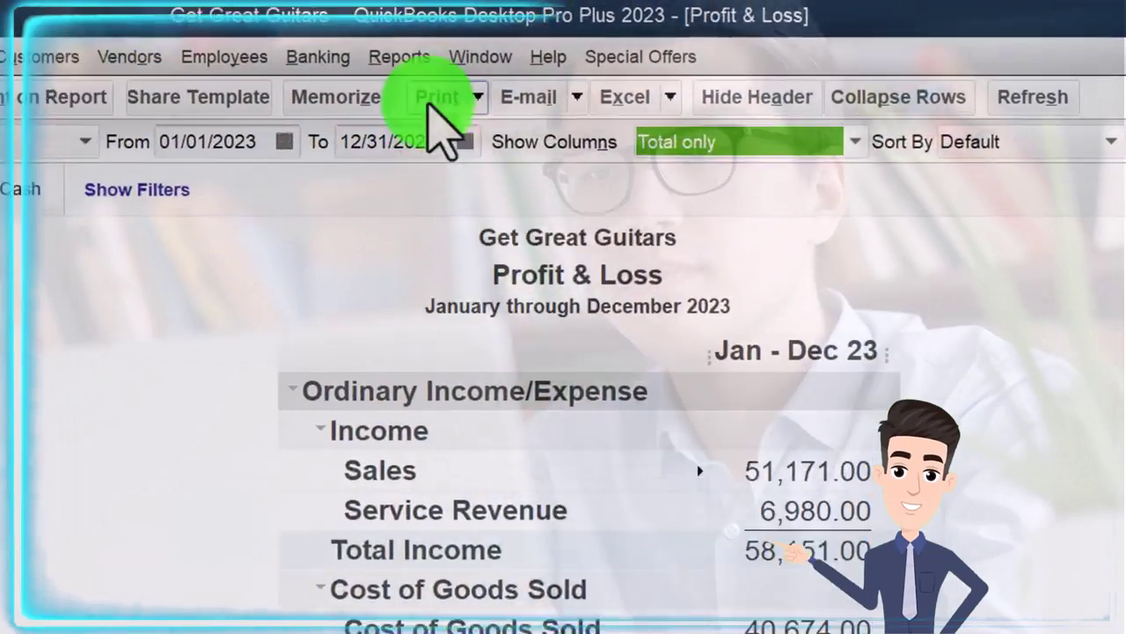
- Open the Balance Sheet Standard report and customize its date range from 01/01/2023 to 12/31/2023
left_click(609, 39)
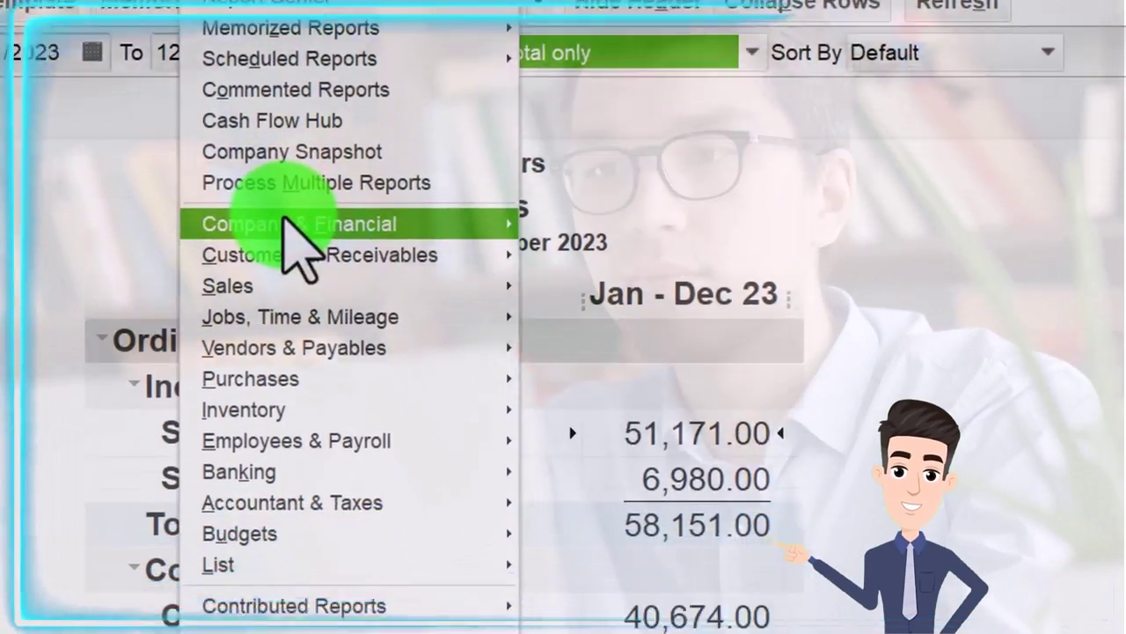
mouse_move(332, 334)
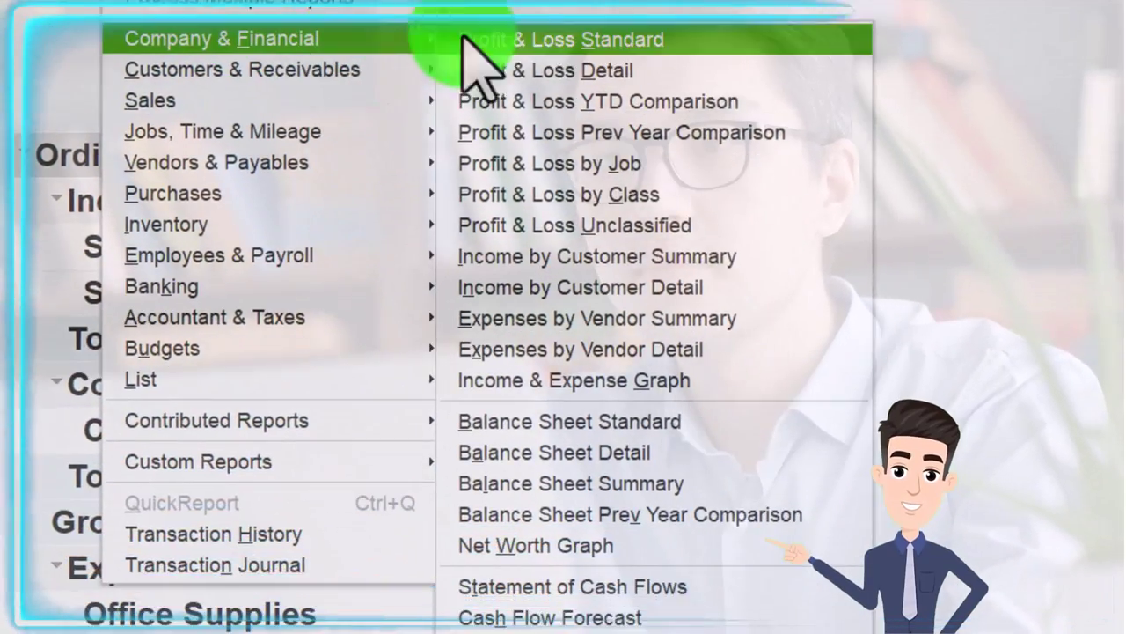
left_click(546, 419)
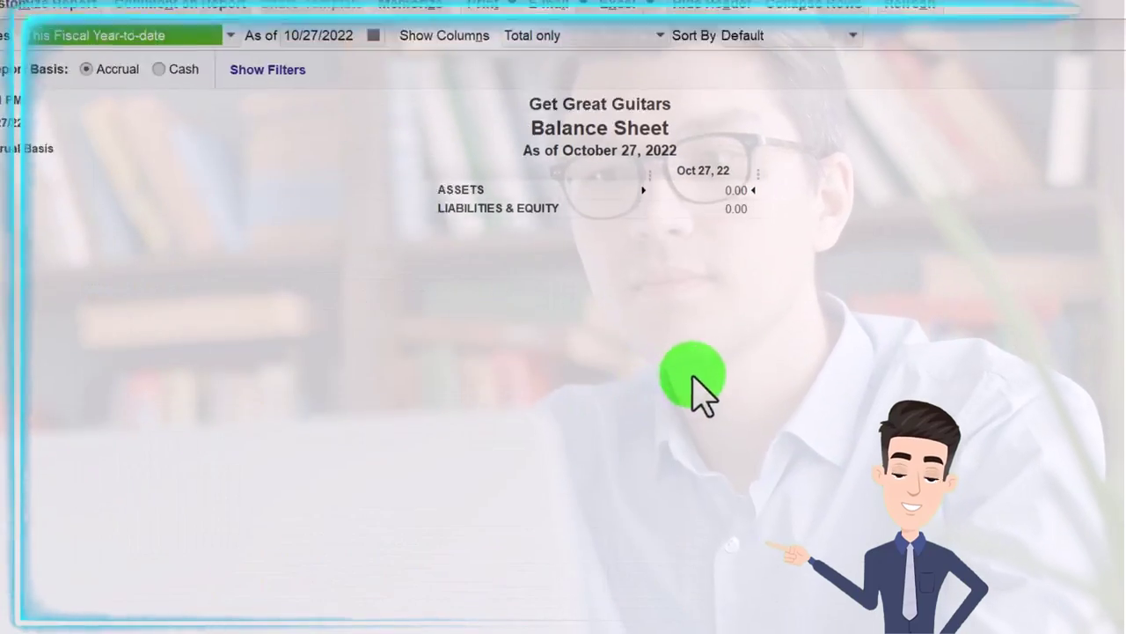
left_click(88, 14)
key("Tab")
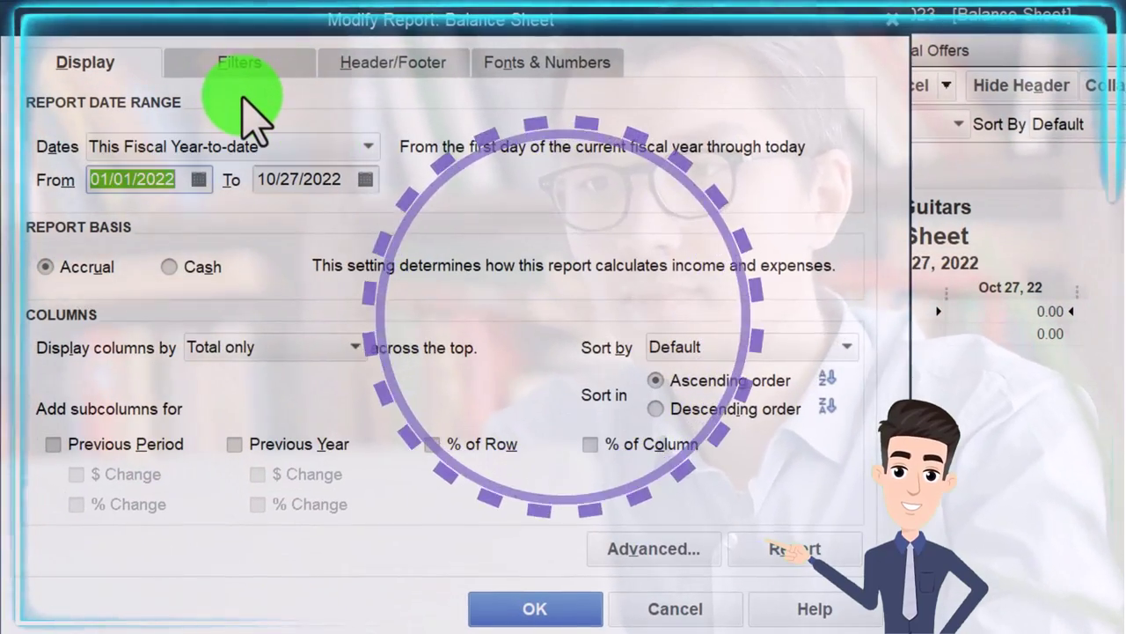
type("01/01/2023")
key("Tab")
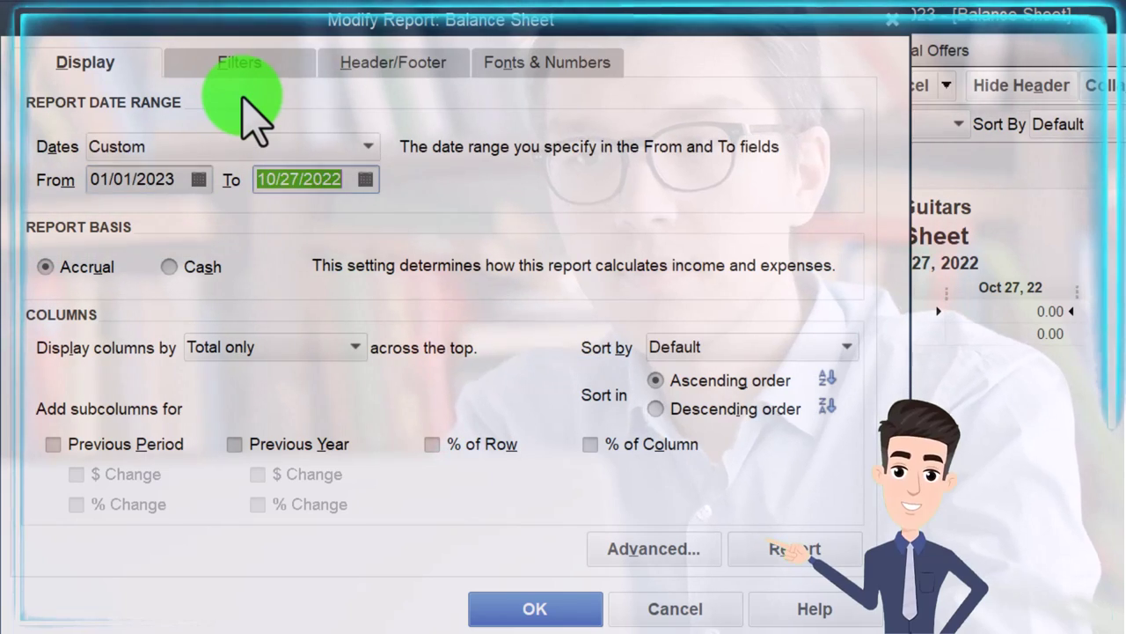
type("123123")
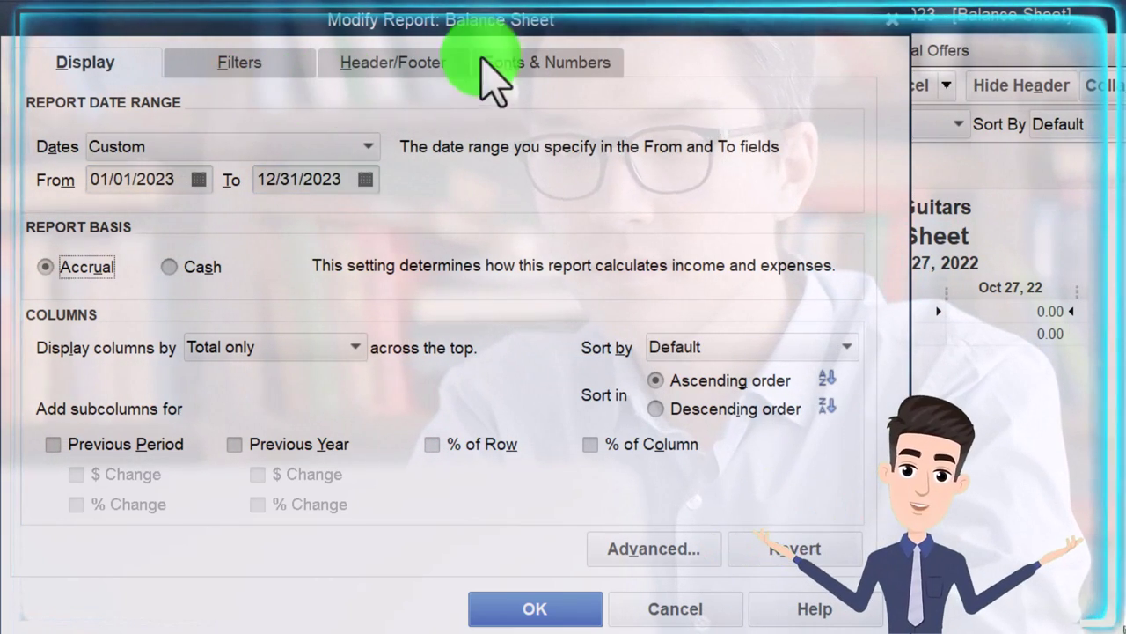
- Enlarge the Balance Sheet's column label font, apply the size to all related fonts, and accept the report changes
left_click(545, 63)
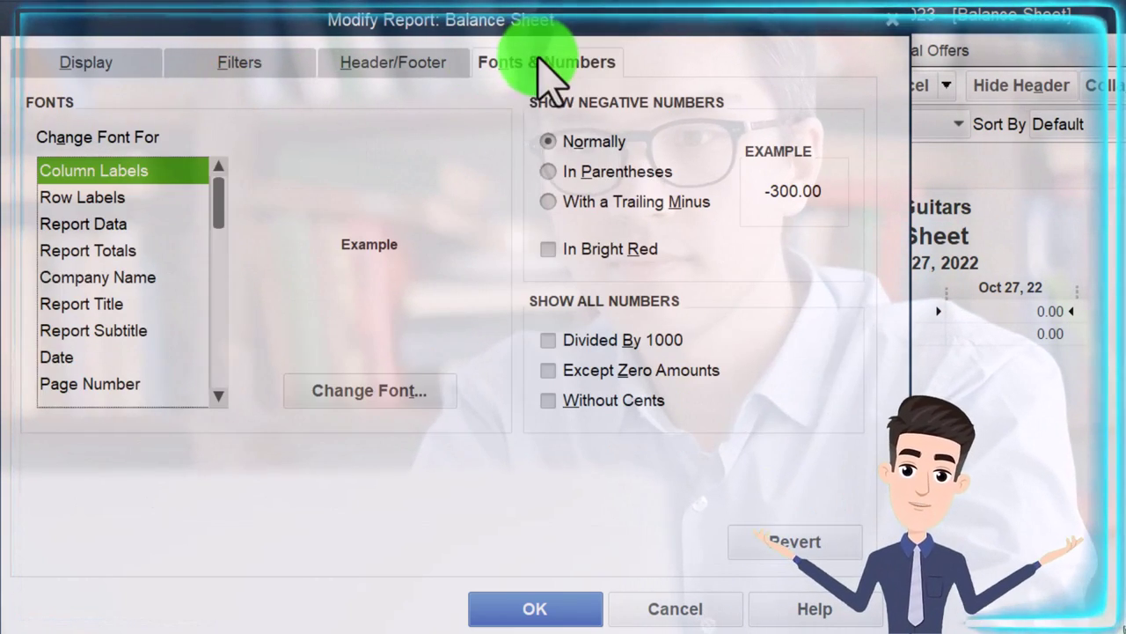
left_click(413, 390)
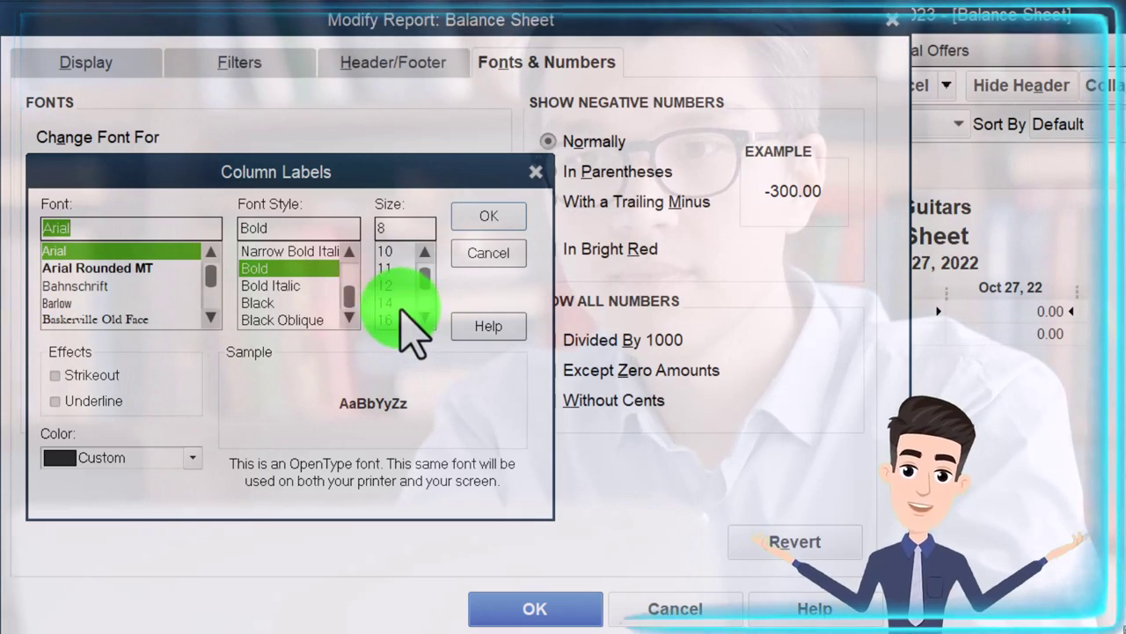
left_click(479, 219)
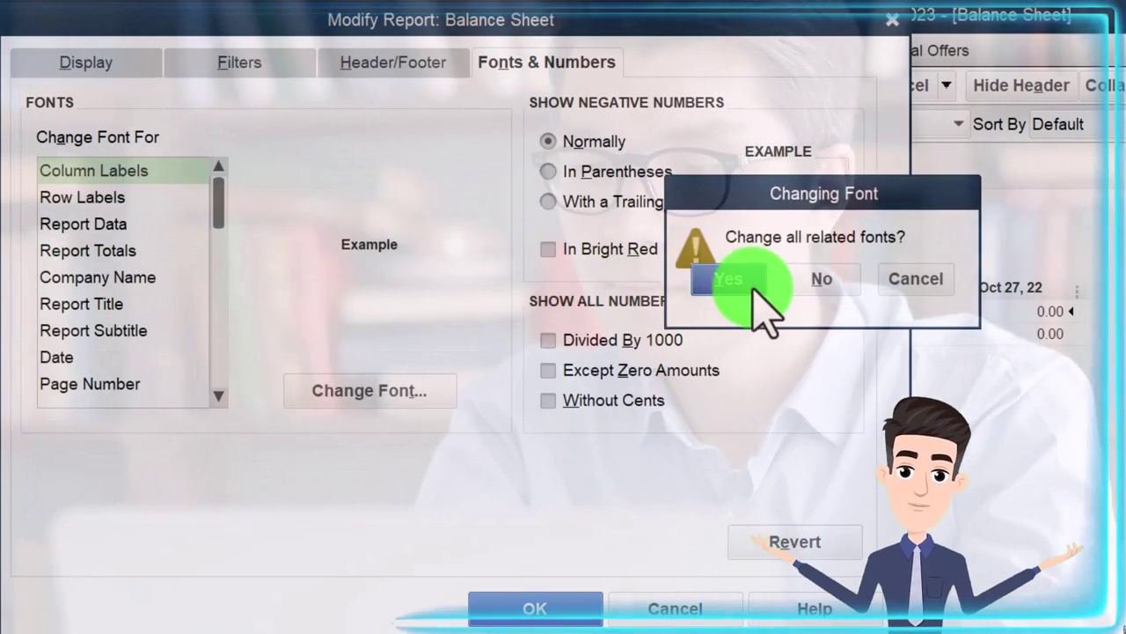
left_click(729, 277)
left_click(563, 607)
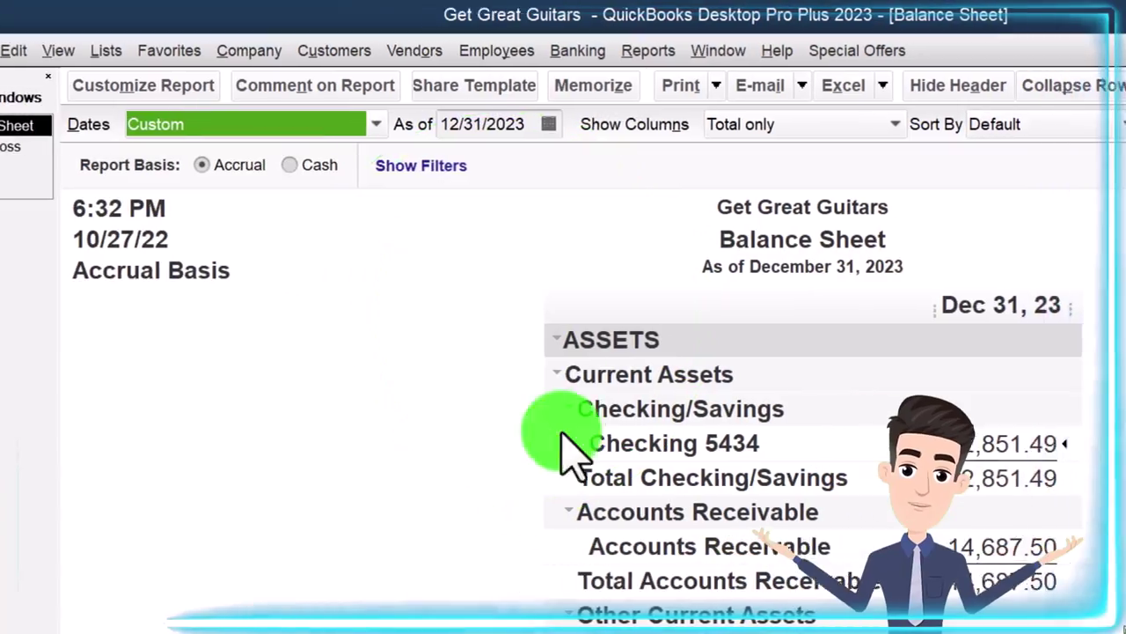
- Open the Trial Balance report and set its date range from 01/01/2023 to 12/31/2023
left_click(387, 51)
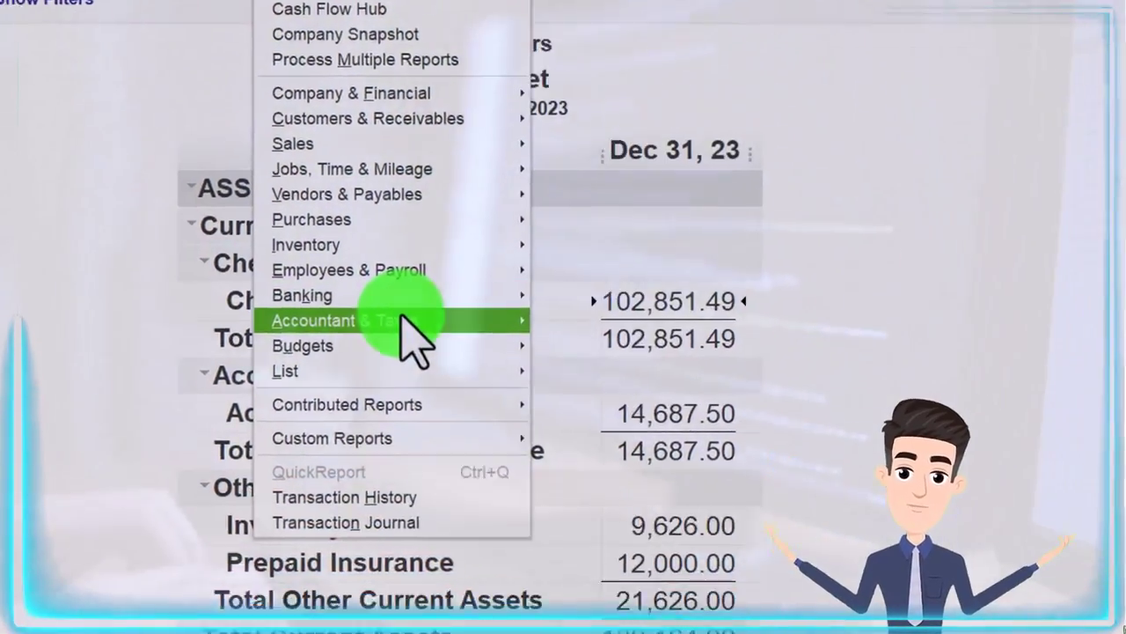
mouse_move(484, 461)
left_click(488, 143)
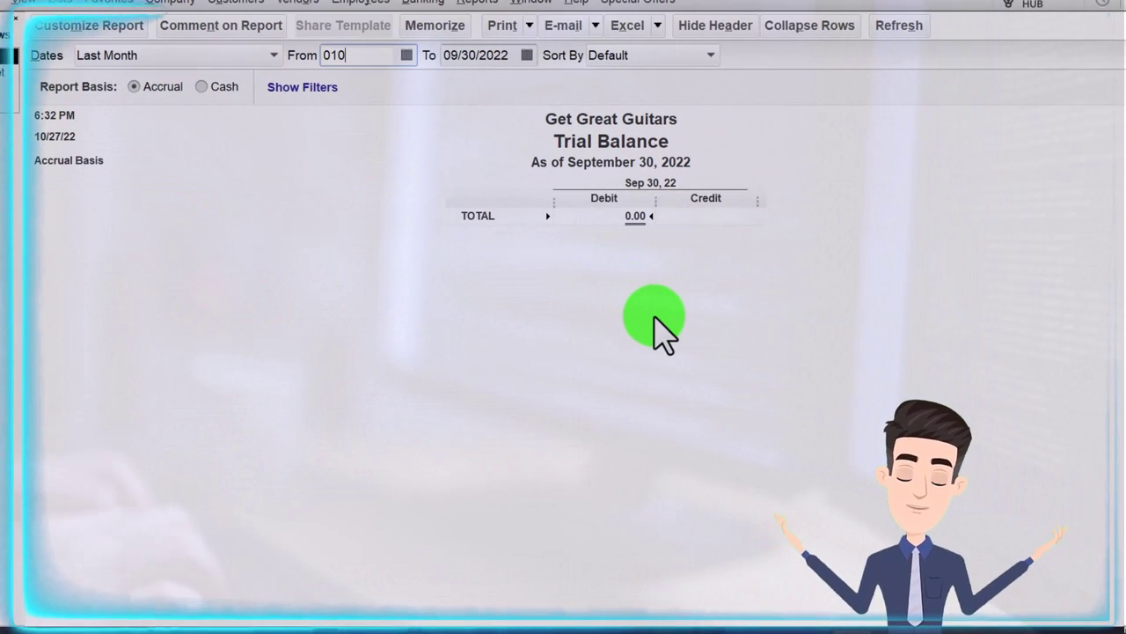
type("12/31/2023")
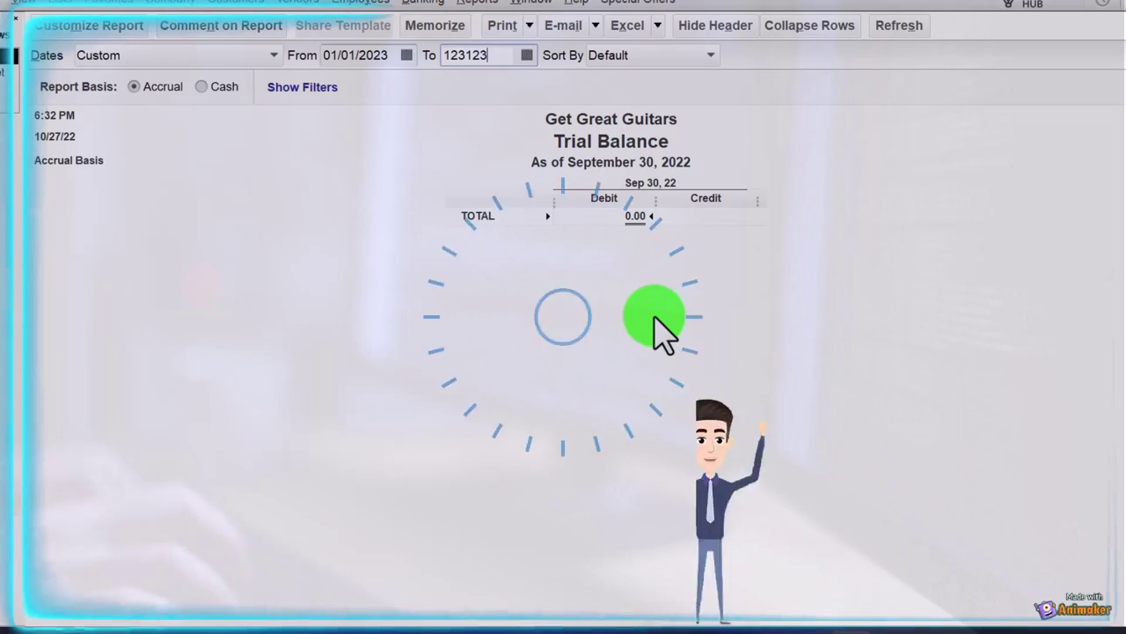
key("Tab")
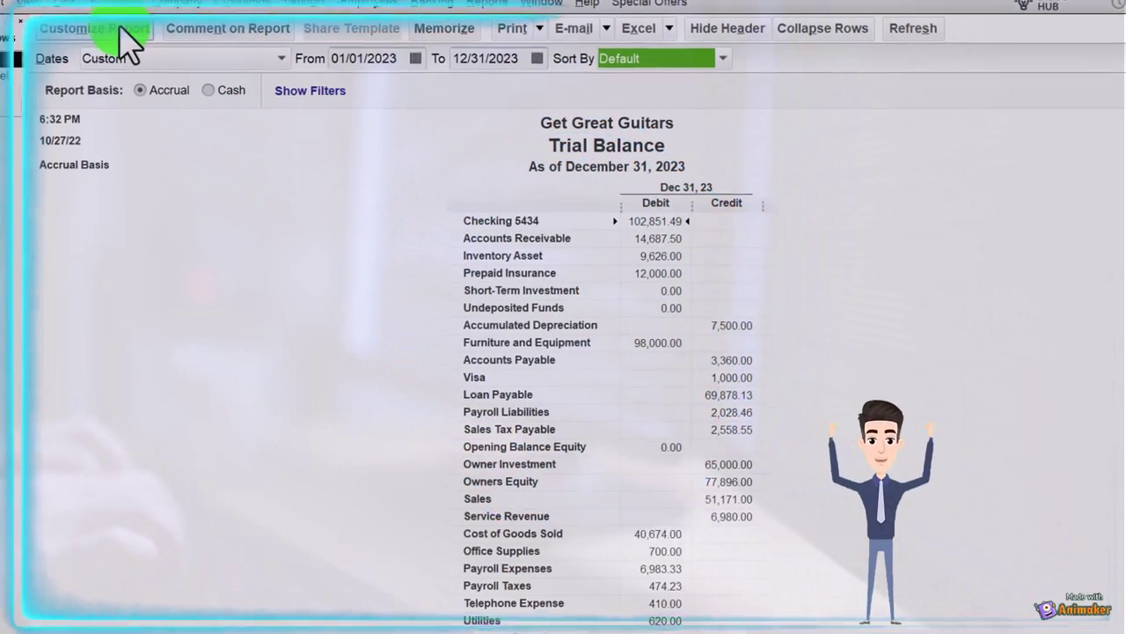
- Set the Trial Balance's column label and related fonts to size 16, and return to the Home page
left_click(120, 28)
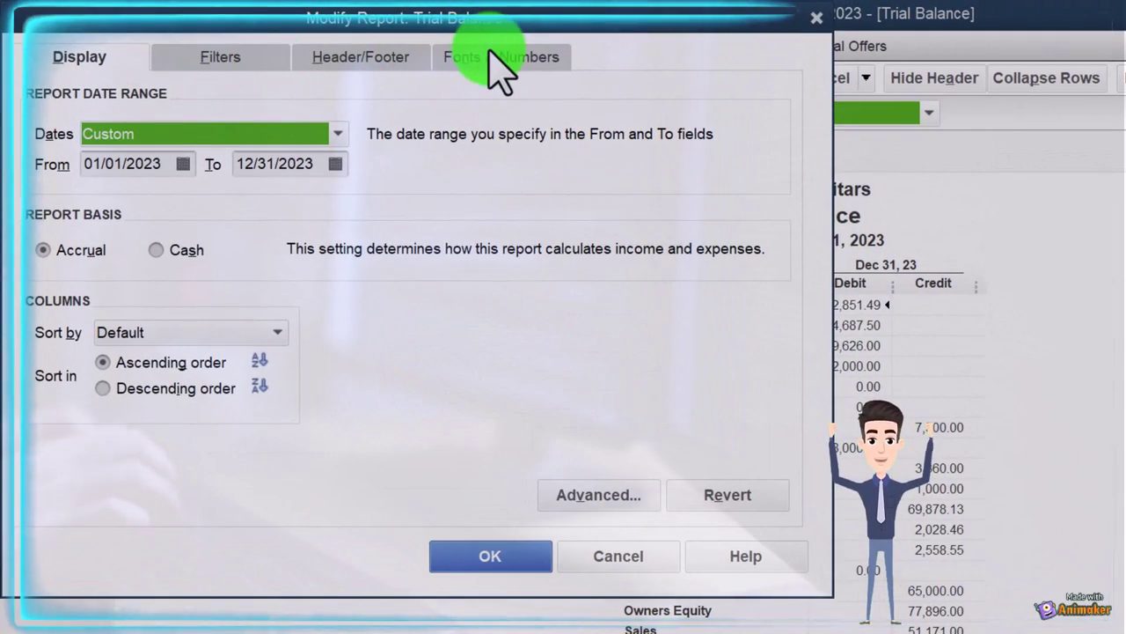
left_click(500, 58)
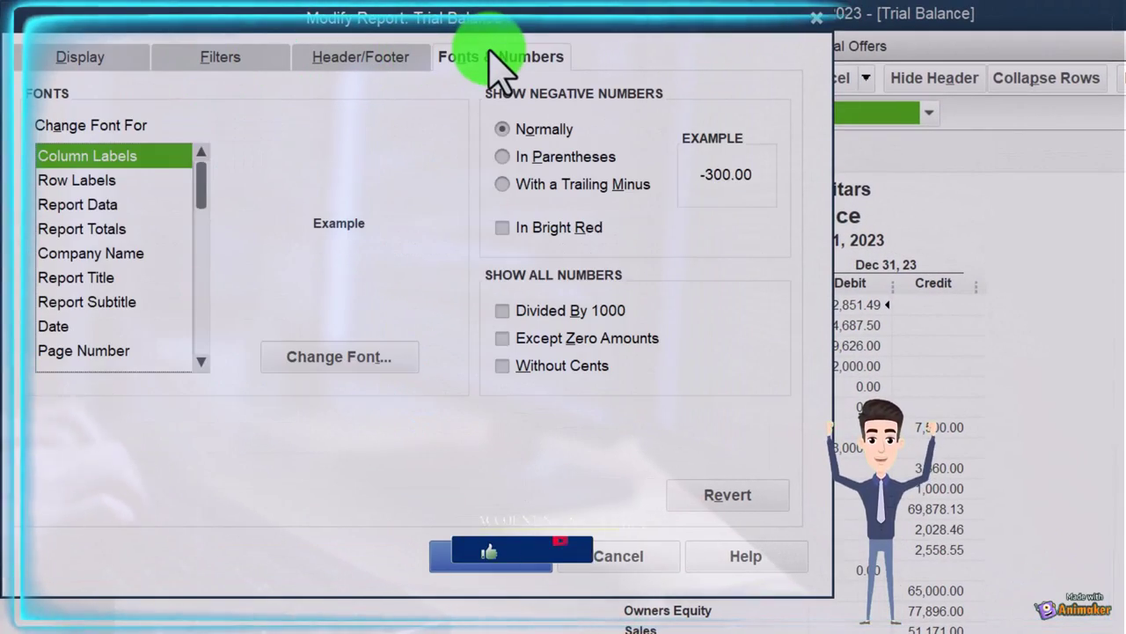
left_click(401, 364)
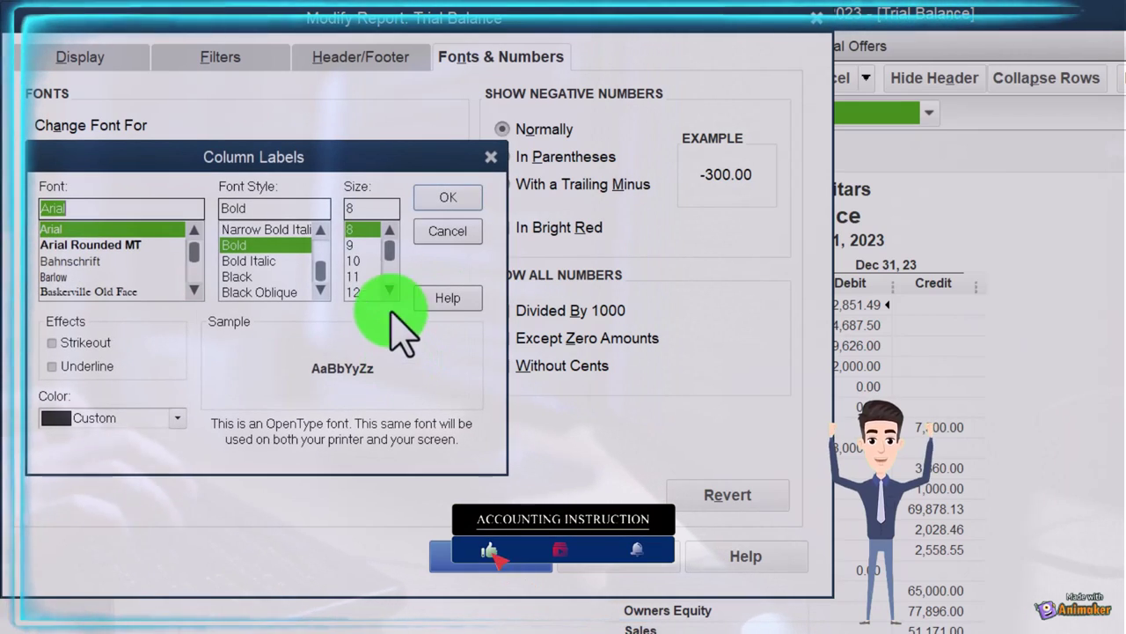
left_click(368, 278)
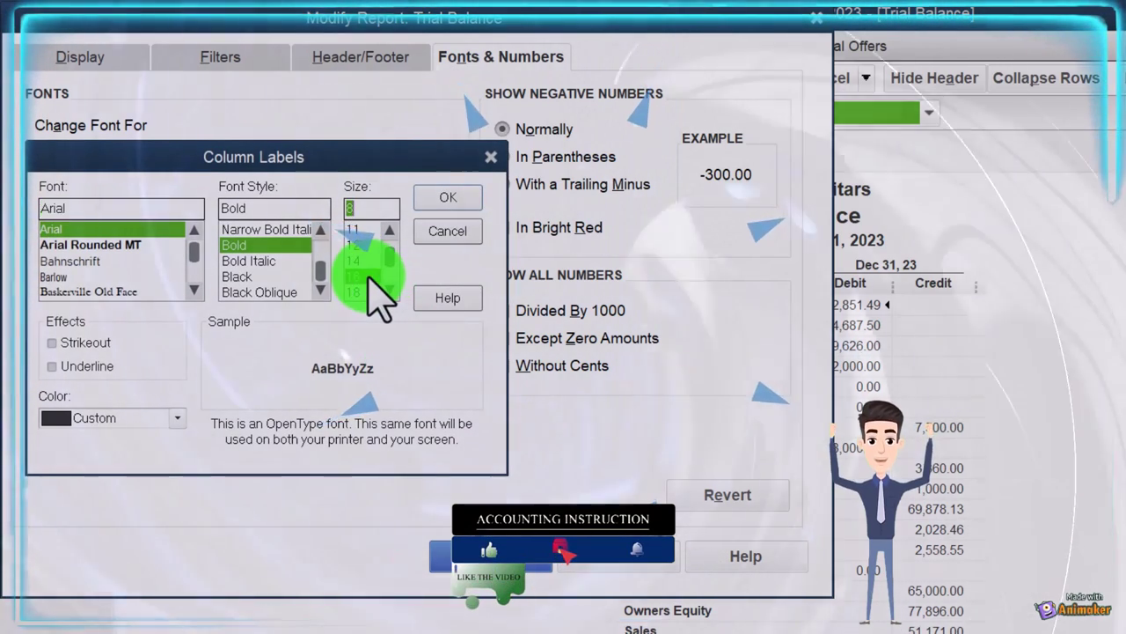
left_click(445, 199)
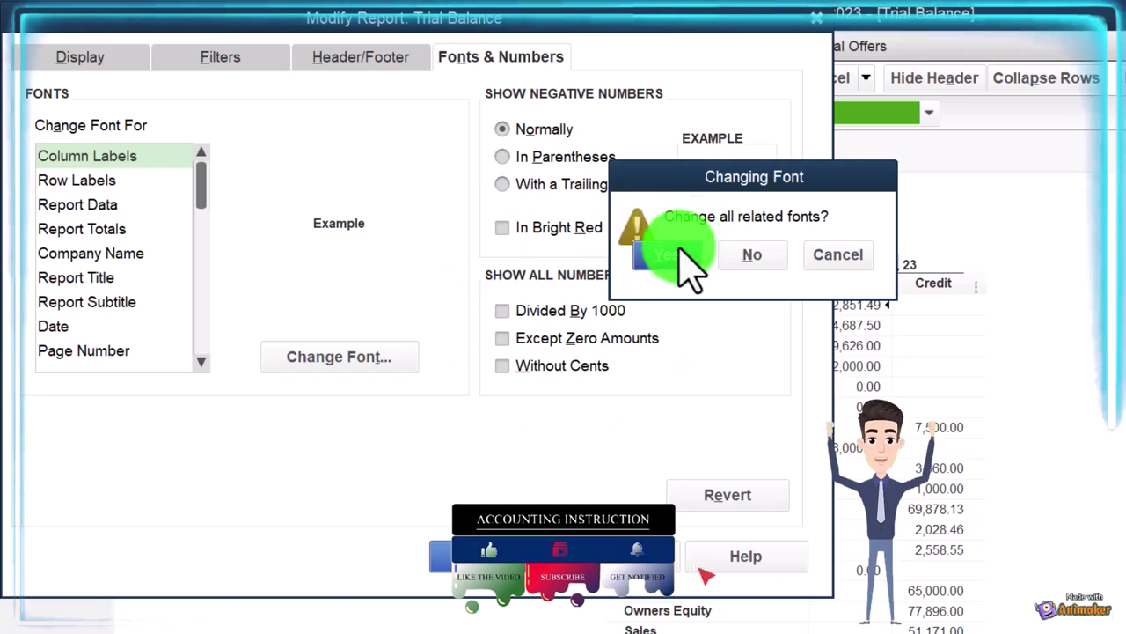
left_click(475, 556)
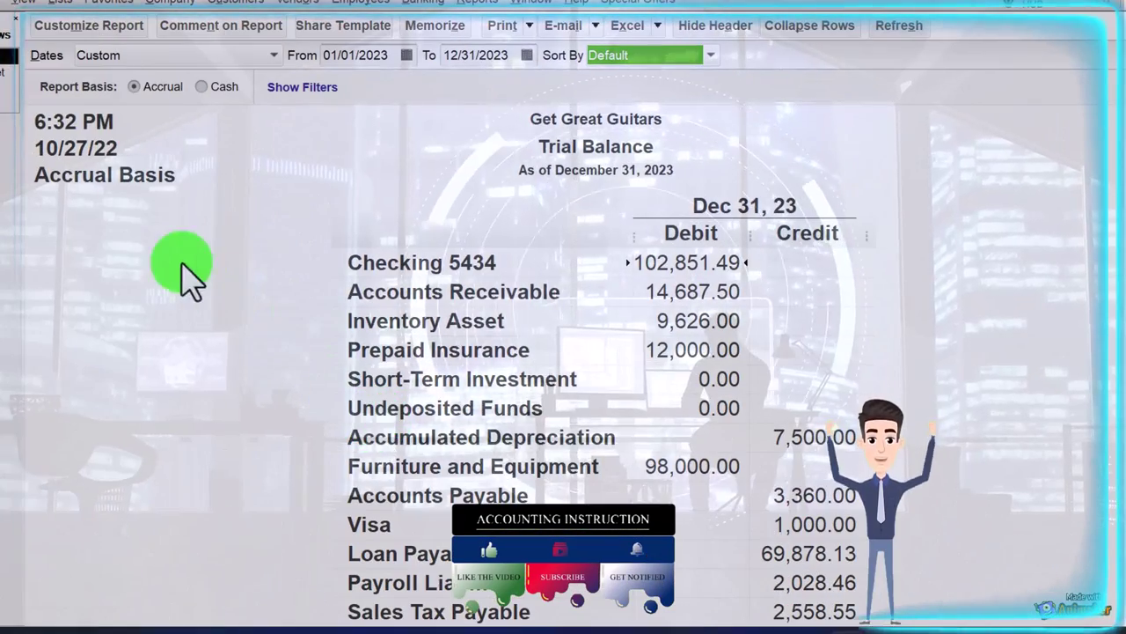
left_click(26, 146)
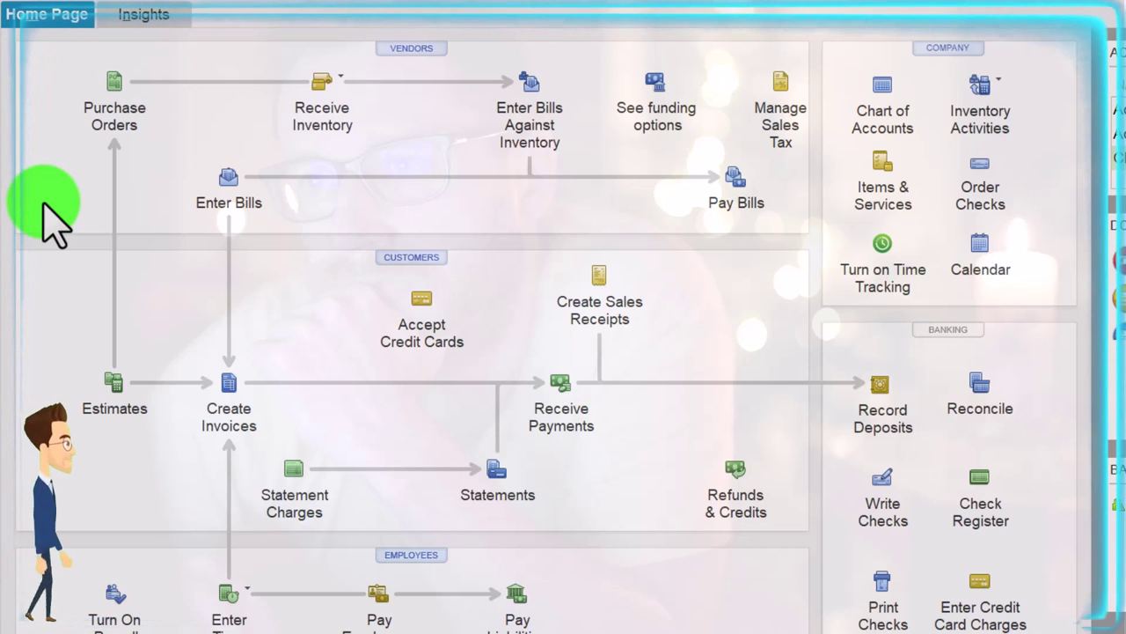
- Open the purchase order form and go back to the previously recorded purchase order
left_click(98, 124)
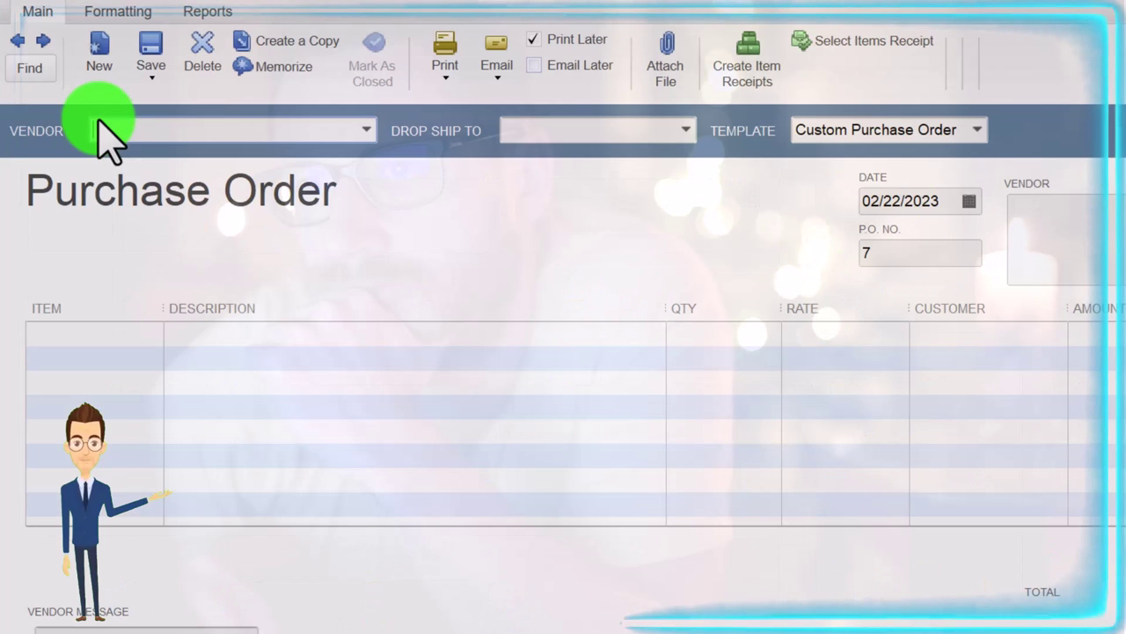
left_click(18, 42)
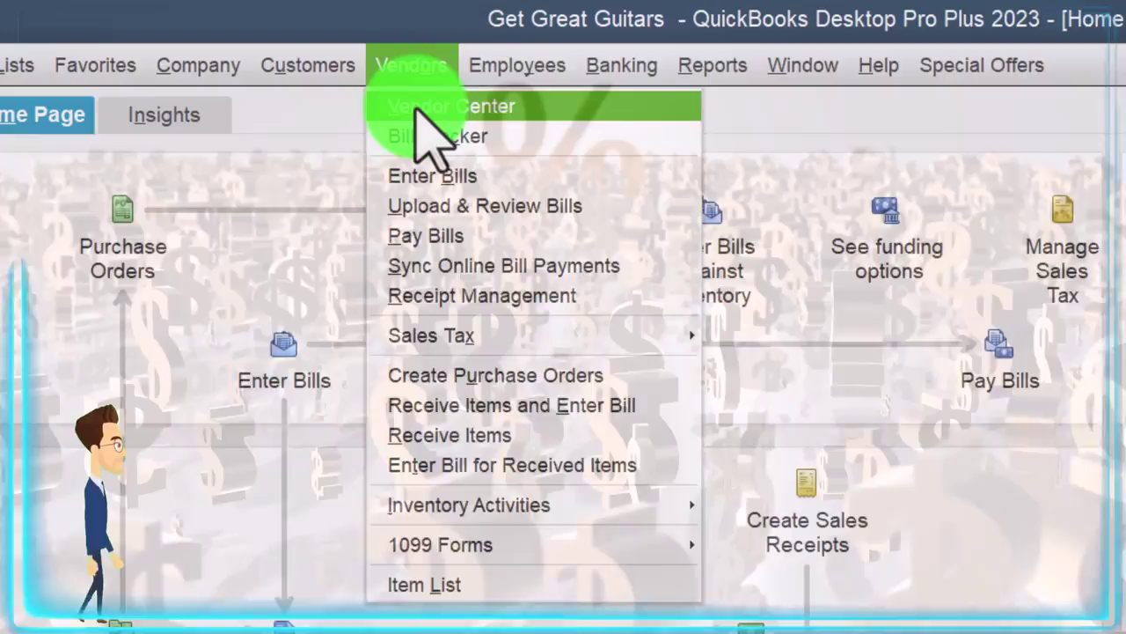
- In the Vendor Center's vendor list, view Fender's purchase order 6 and the related bill dated 02/22/2023
left_click(417, 109)
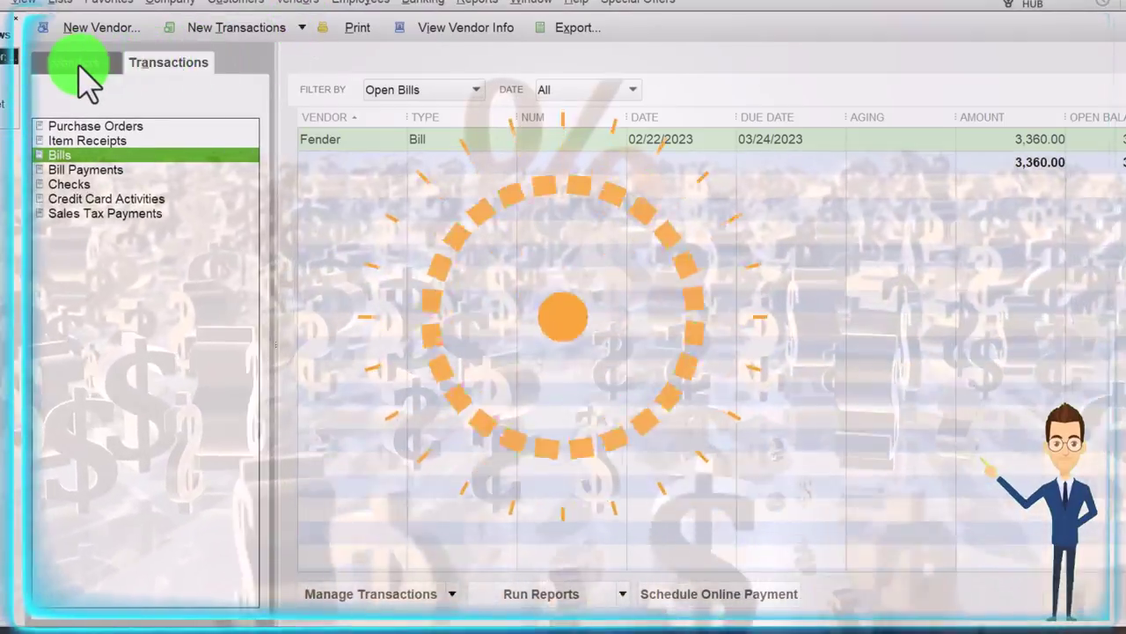
left_click(77, 62)
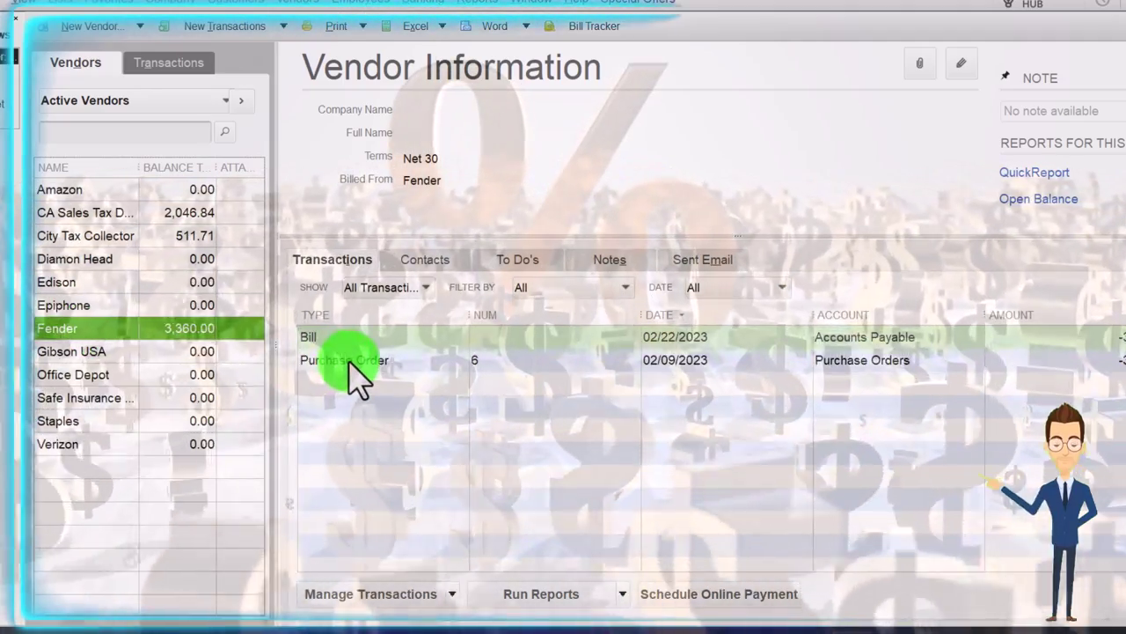
double_click(349, 361)
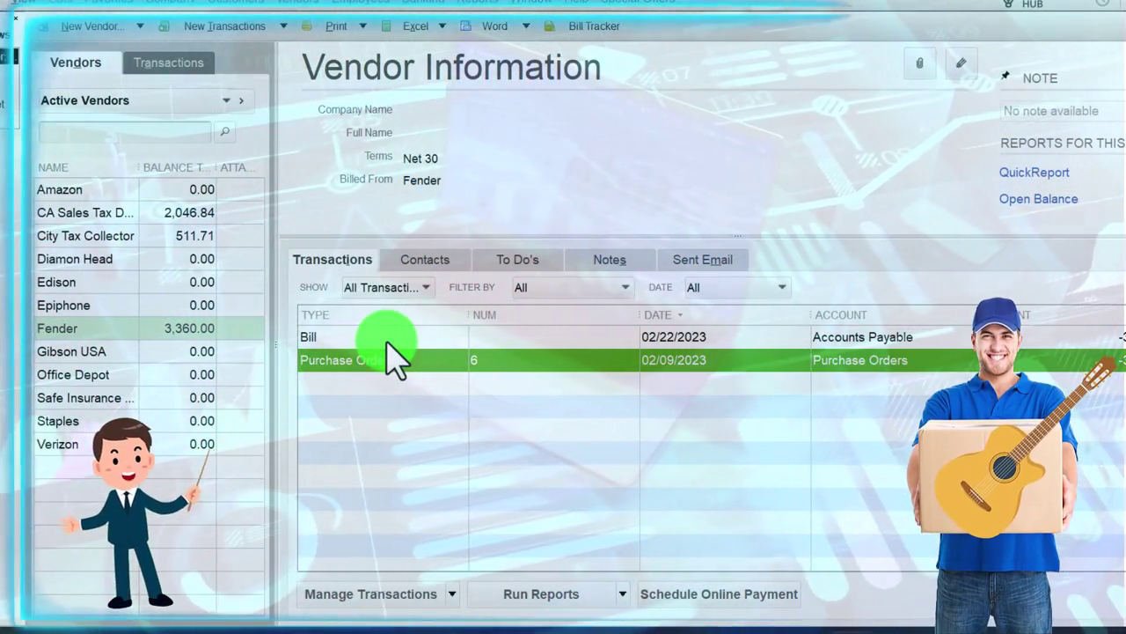
double_click(387, 337)
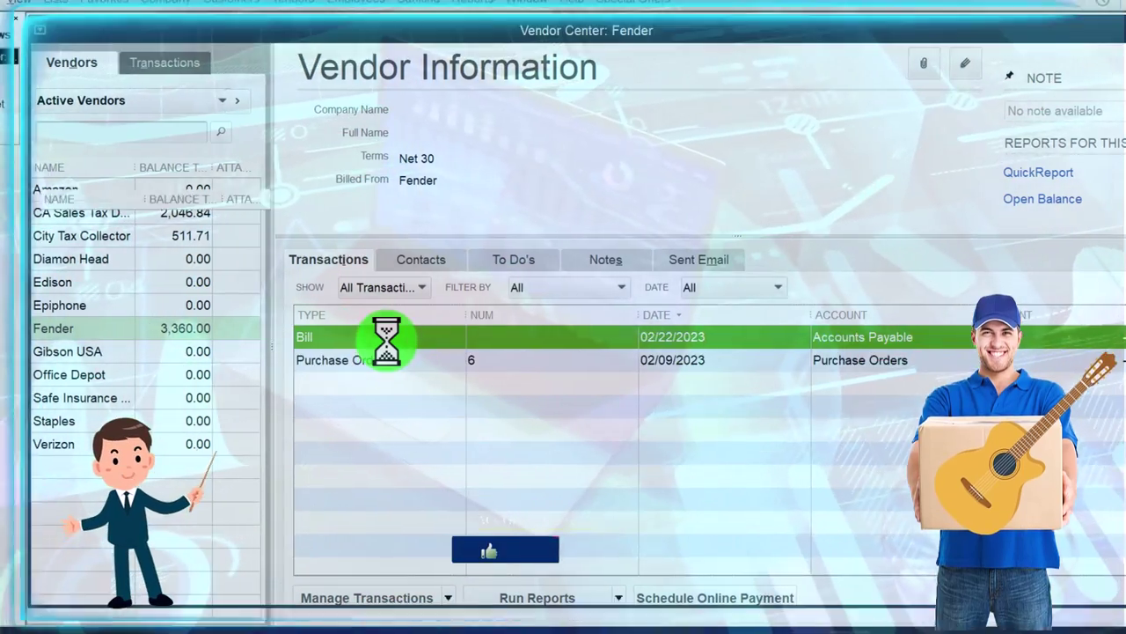
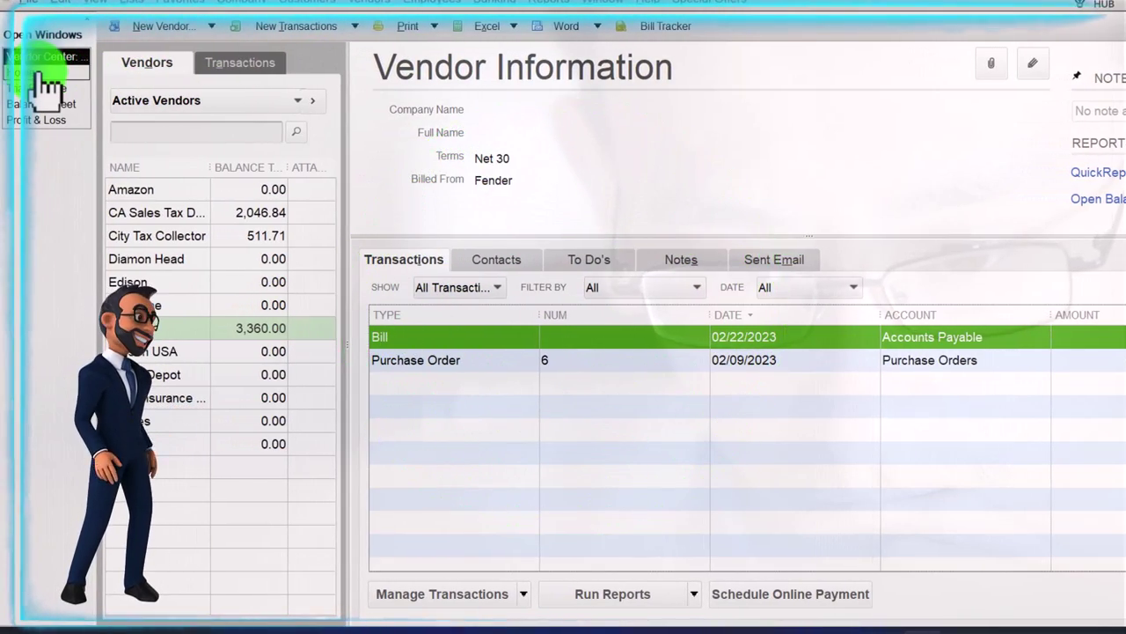
- Return to the Home page and start a new invoice for the customer New Music Stuff
left_click(42, 74)
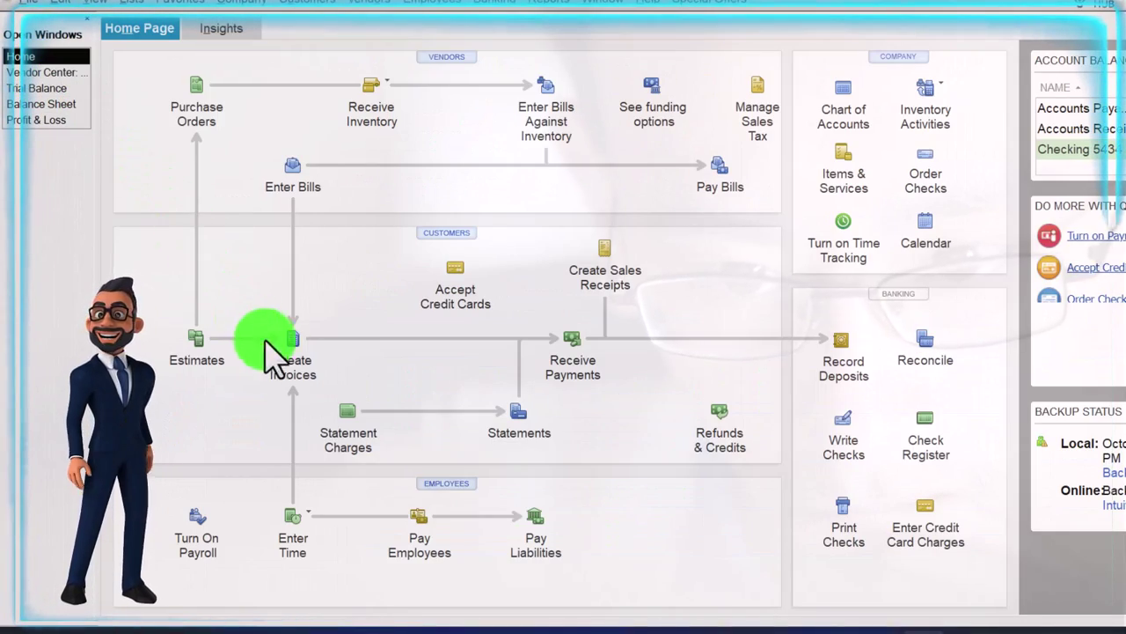
left_click(290, 352)
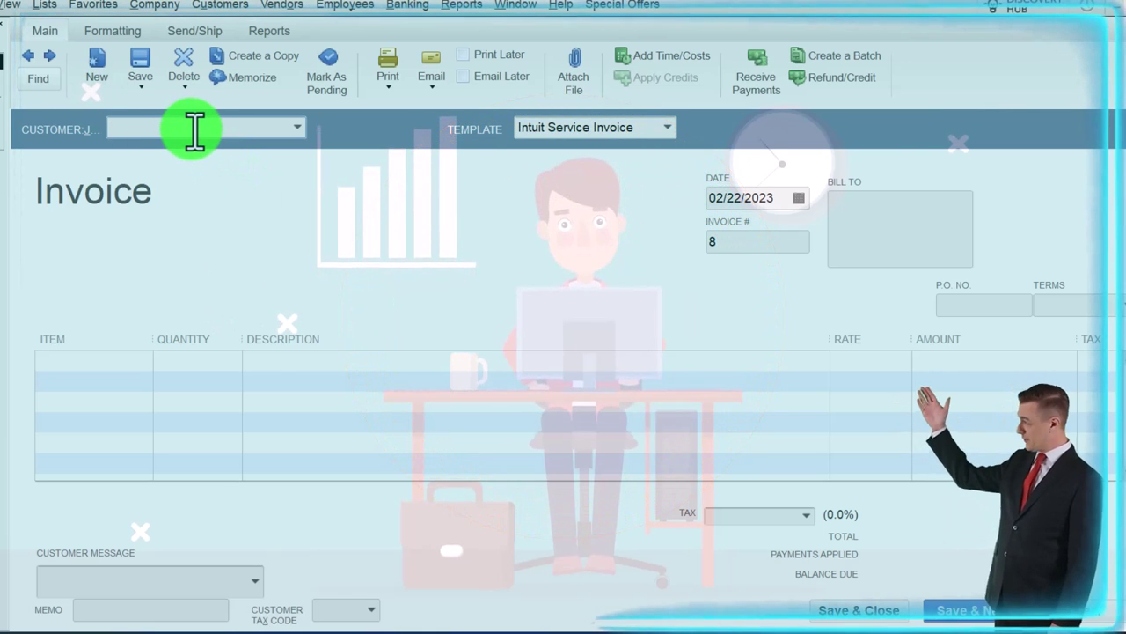
key("BackSpace")
key("BackSpace")
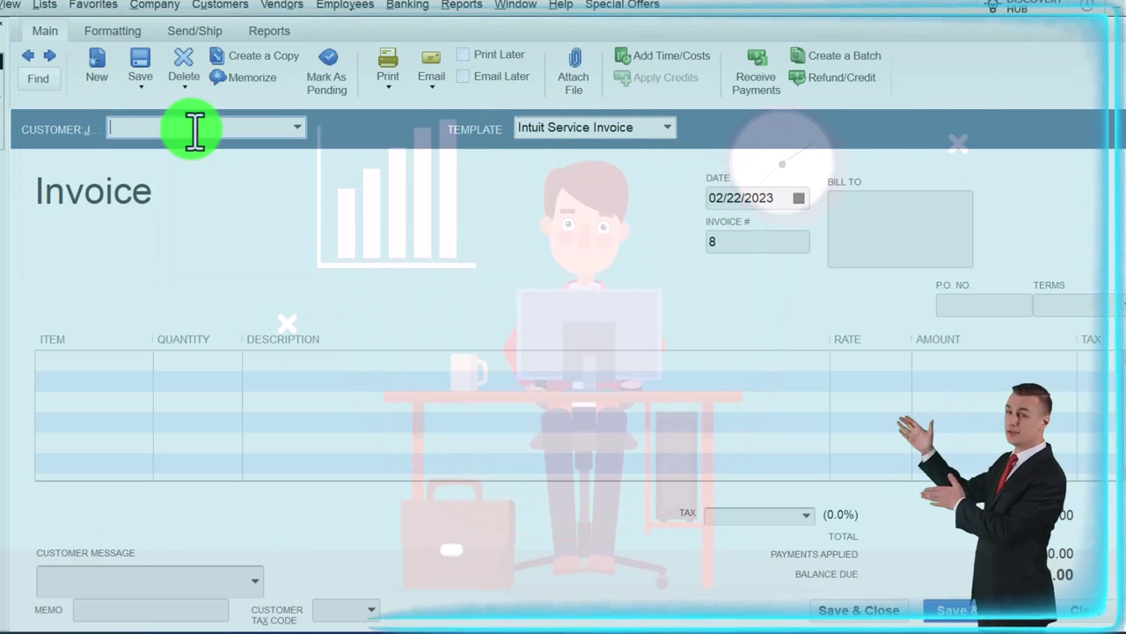
type("Ne")
key("Tab")
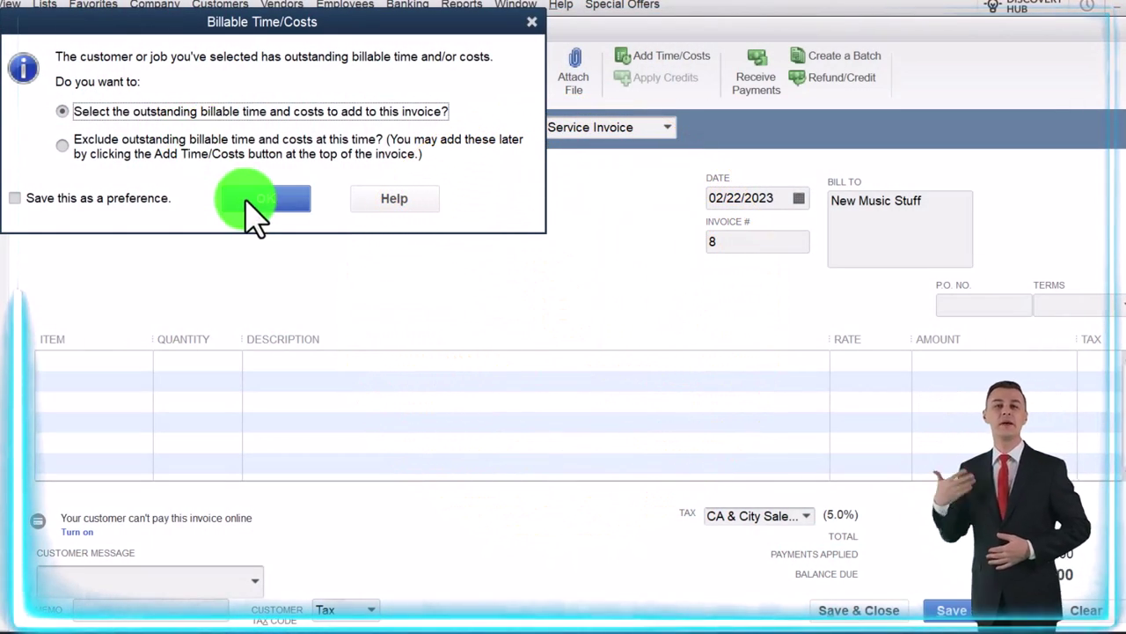
- Add the customer's outstanding billable Squire item, quantity 20, to the invoice
left_click(248, 199)
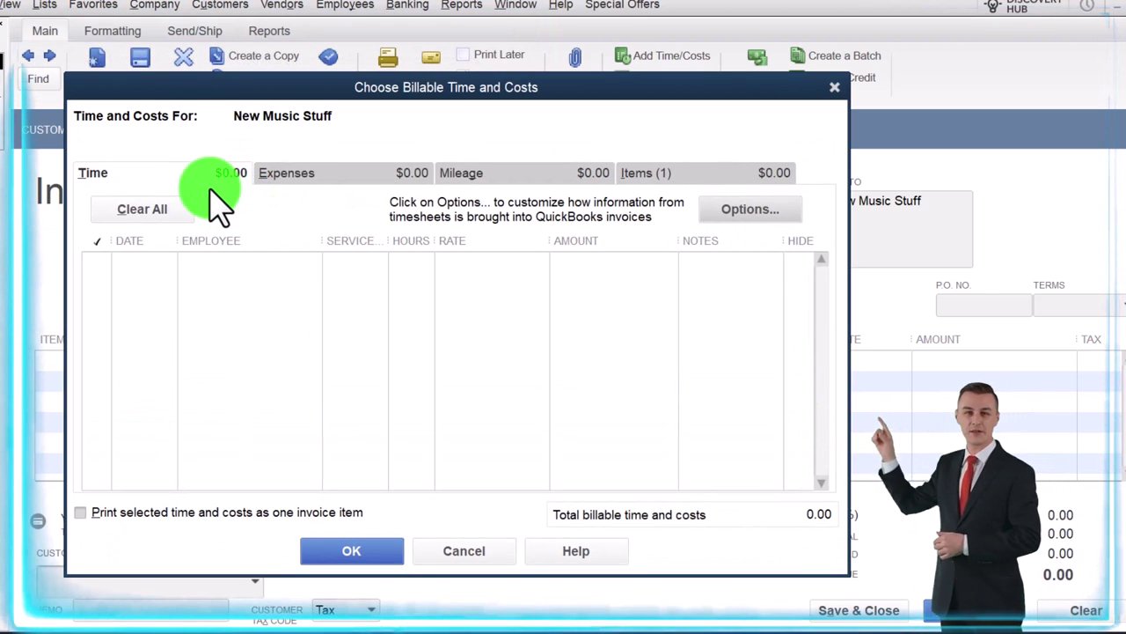
left_click(645, 176)
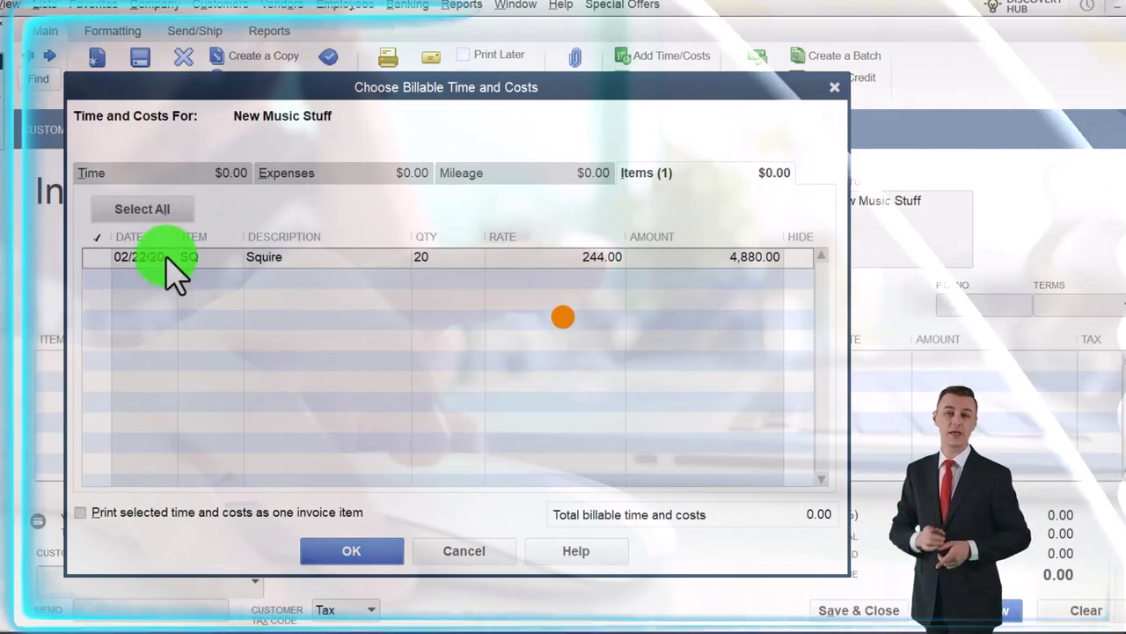
left_click(97, 258)
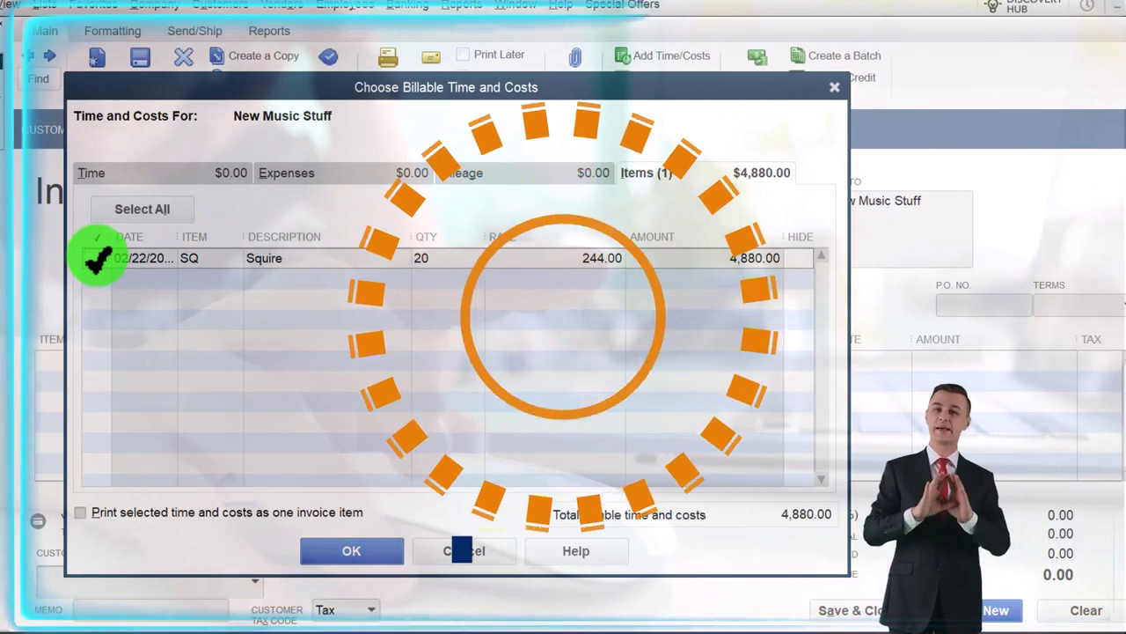
left_click(352, 552)
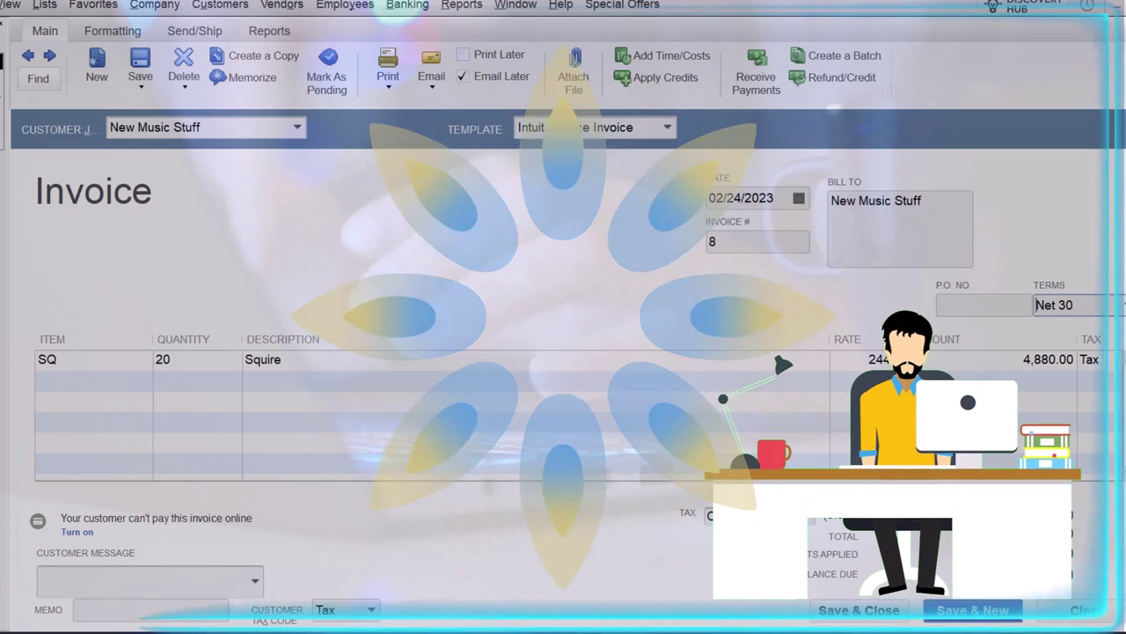
- Step through the SQ item line, save and close the invoice, and make the Net 30 terms permanent for the customer
left_click(47, 360)
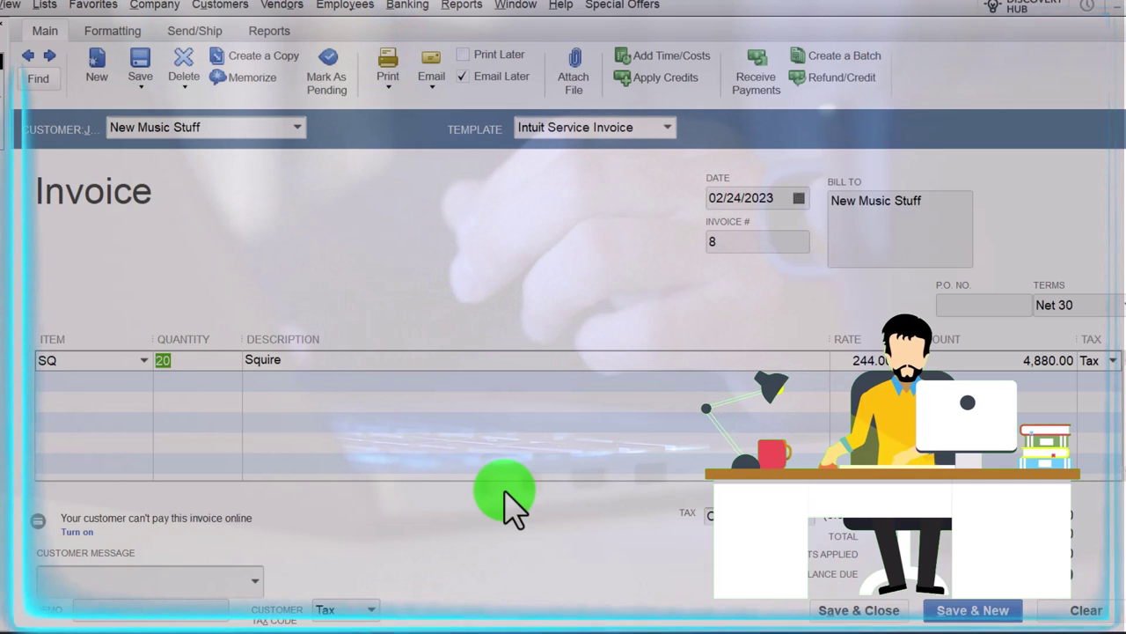
key("Tab")
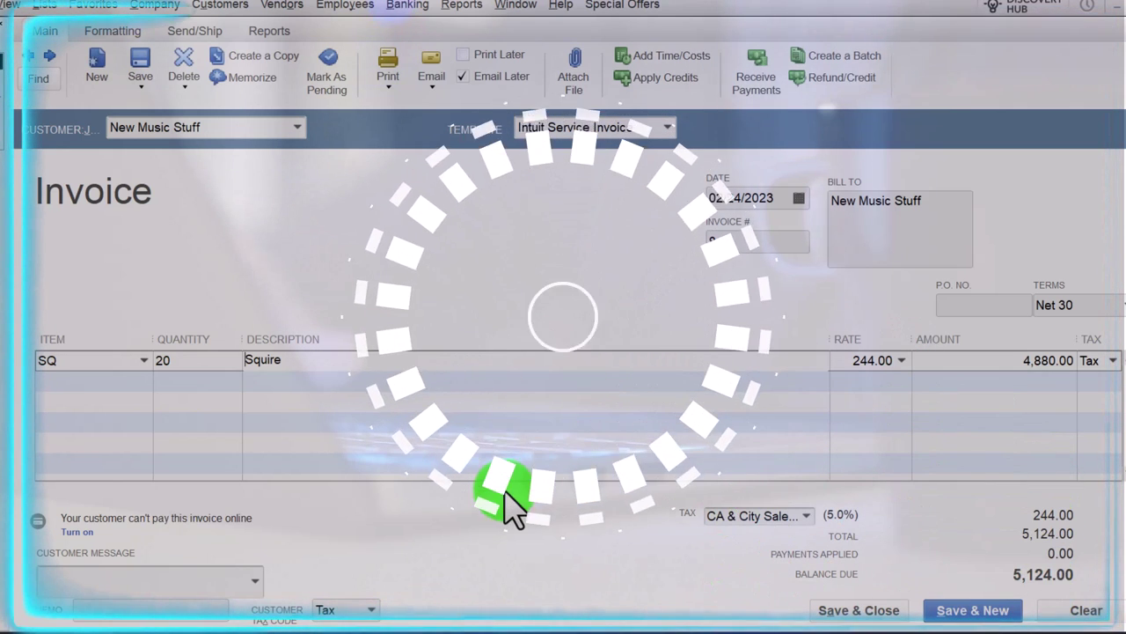
key("Tab")
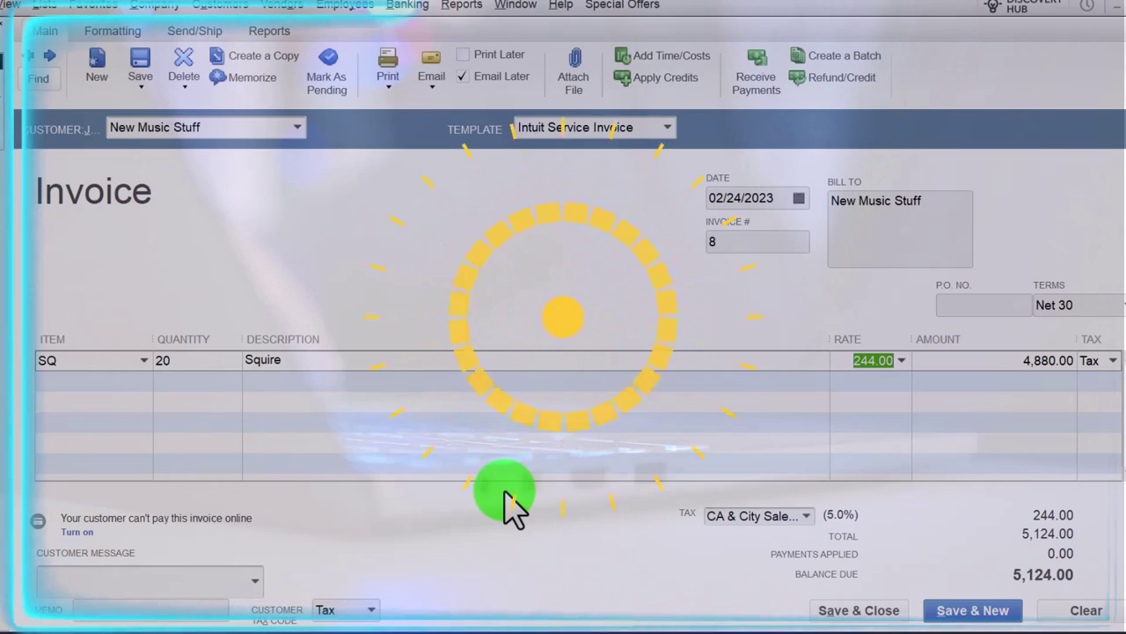
key("Tab")
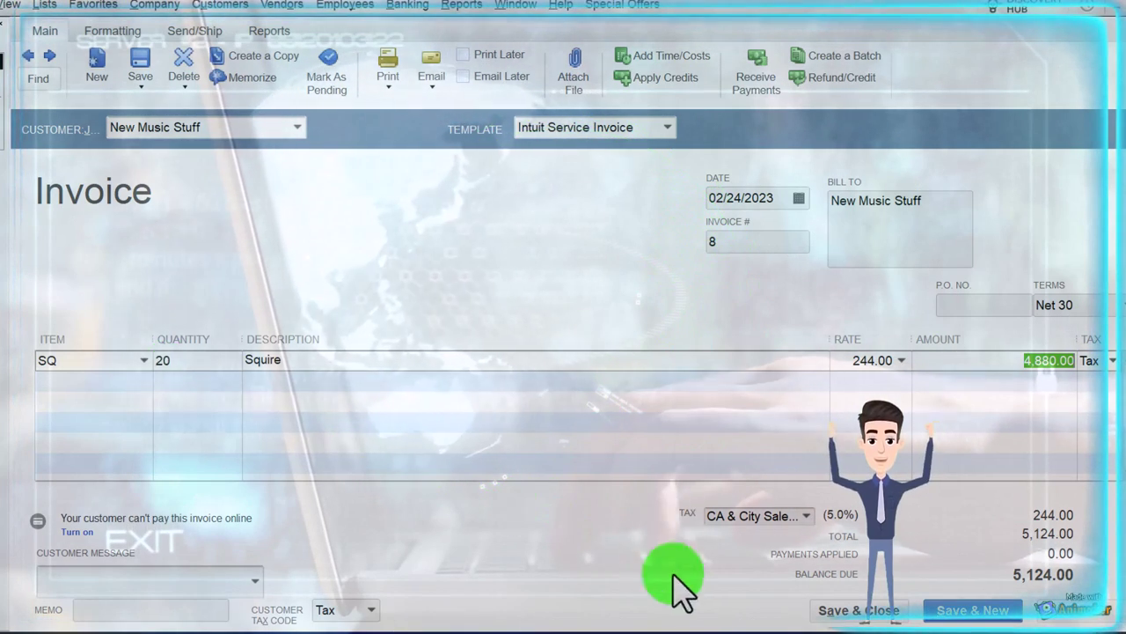
left_click(850, 611)
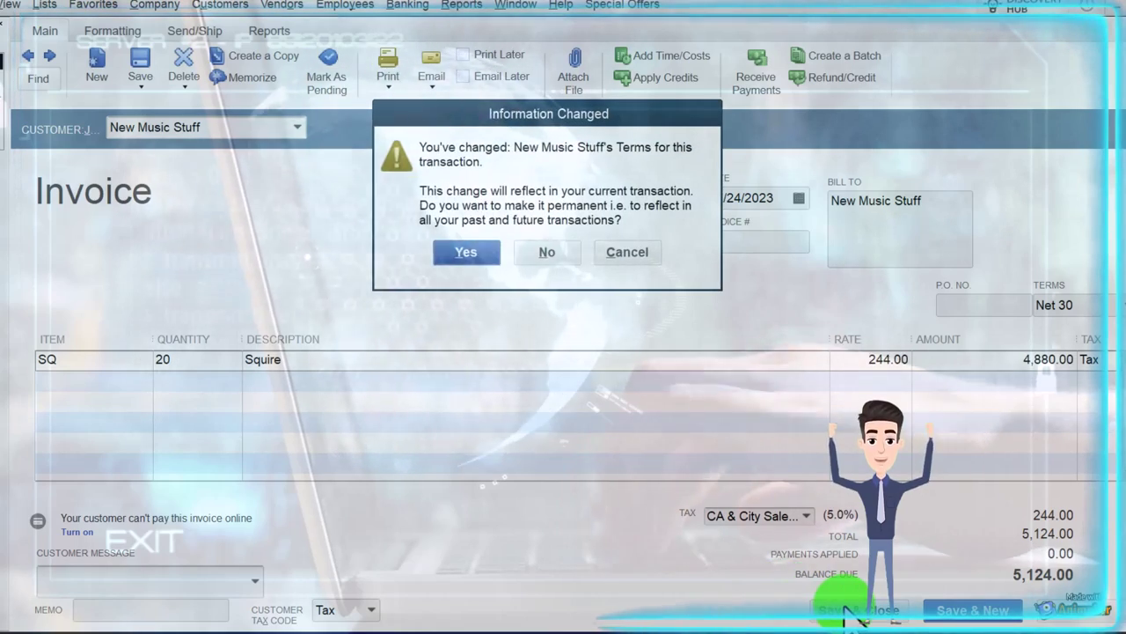
left_click(466, 254)
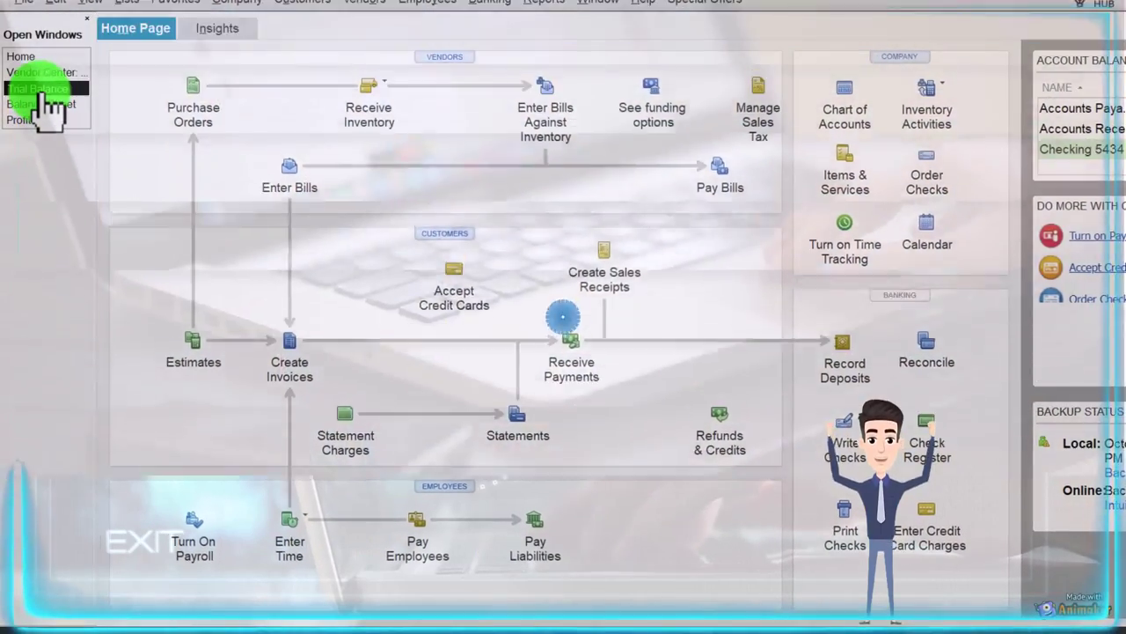
- On the Trial Balance, drill down from Accounts Receivable to invoice 8 for New Music Stuff, and go back to the report
left_click(40, 88)
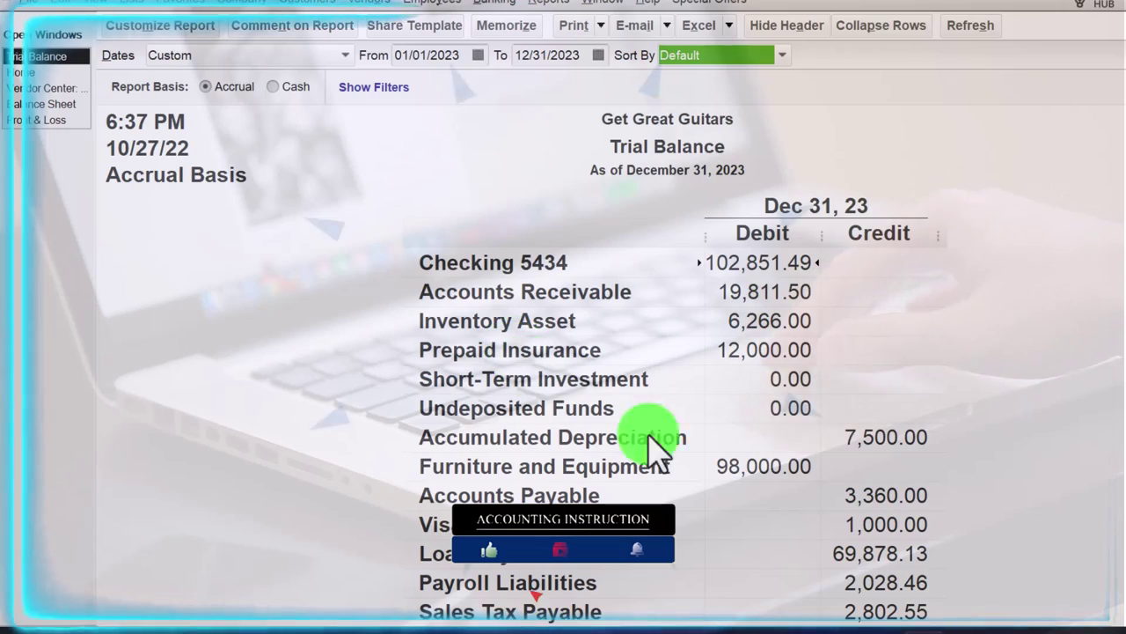
left_click(734, 290)
double_click(752, 284)
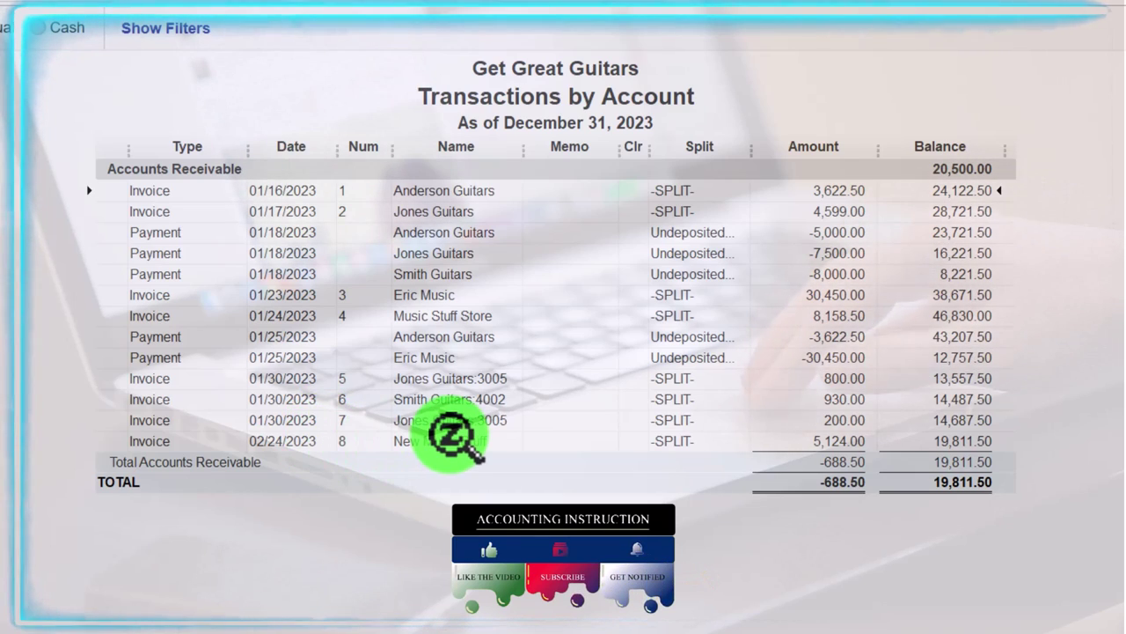
double_click(834, 435)
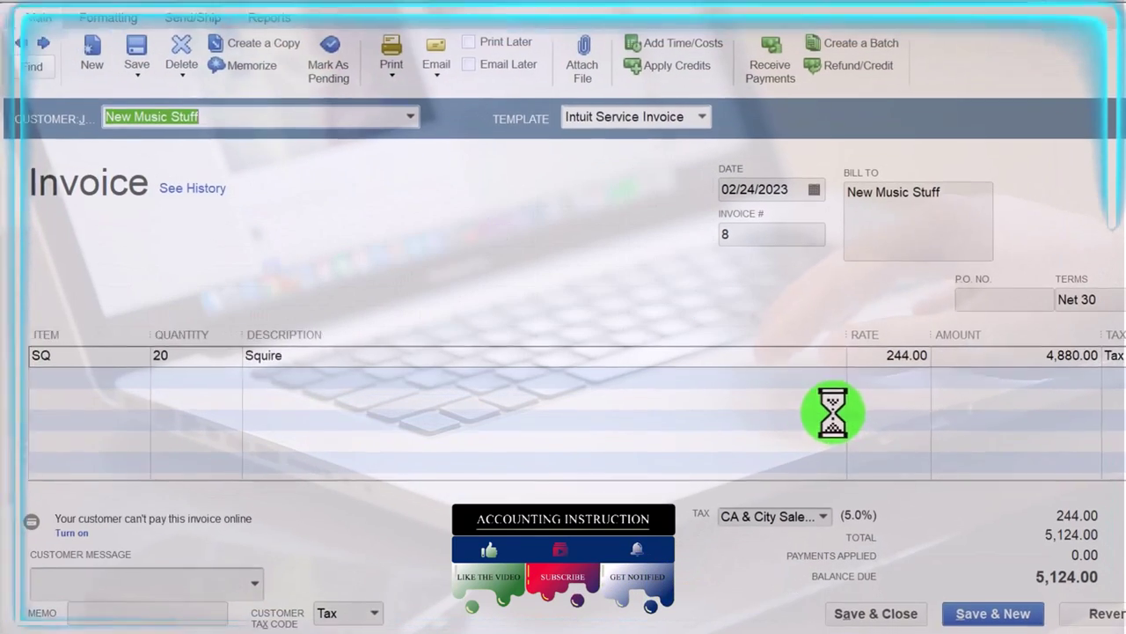
left_click(1036, 585)
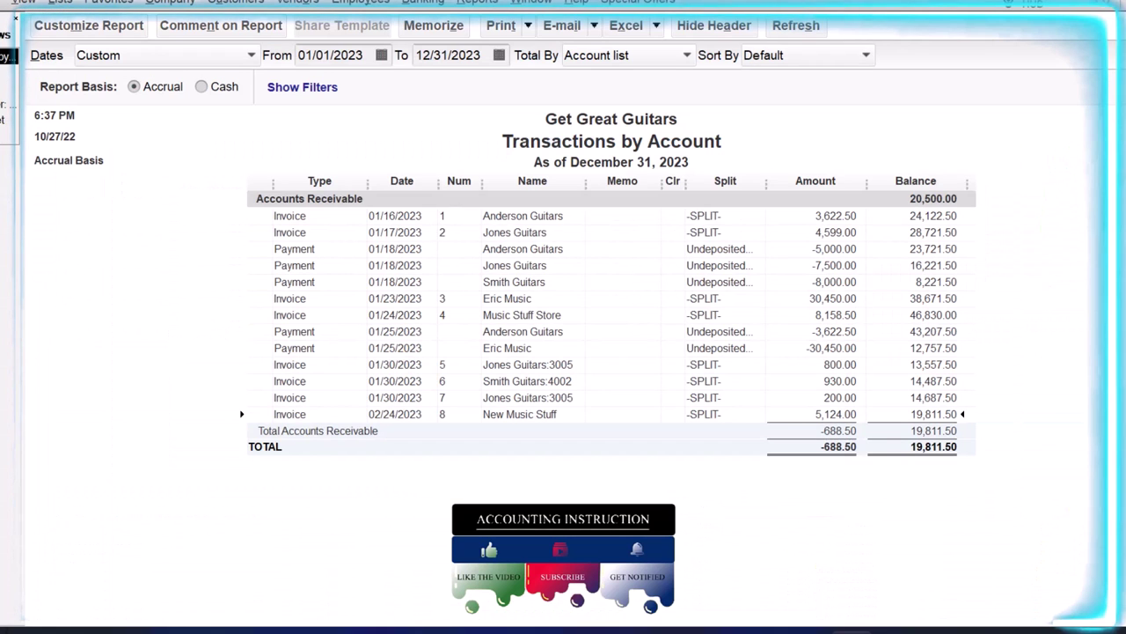
key("Escape")
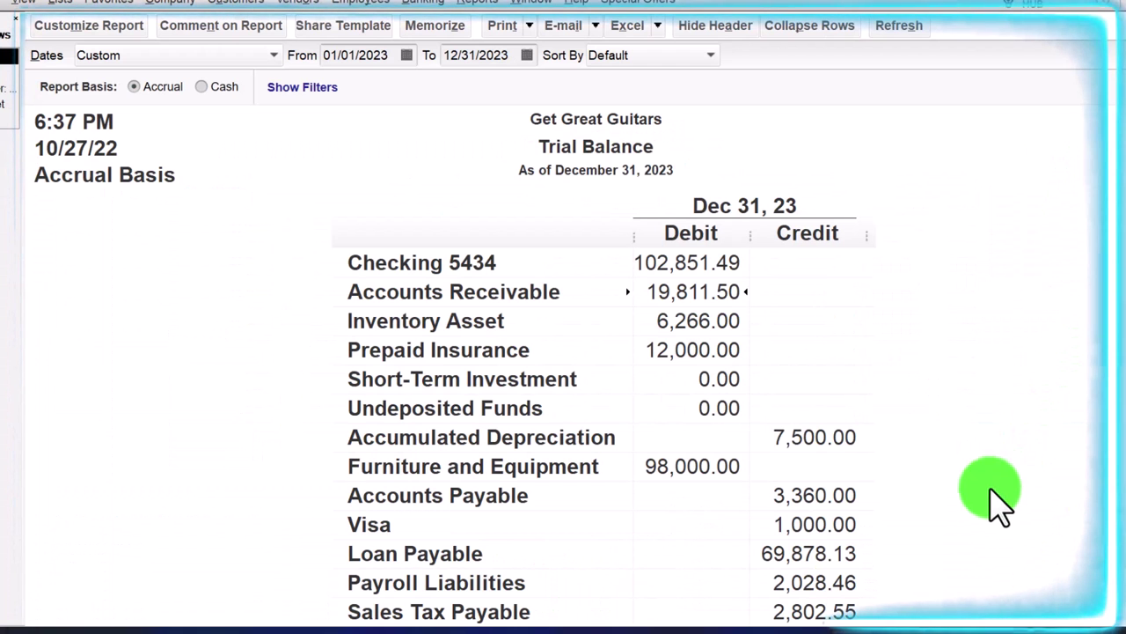
- Drill down from the Trial Balance's Sales amount to the Squire line of invoice 8, and close the invoice
scroll(1004, 501, "down", 4)
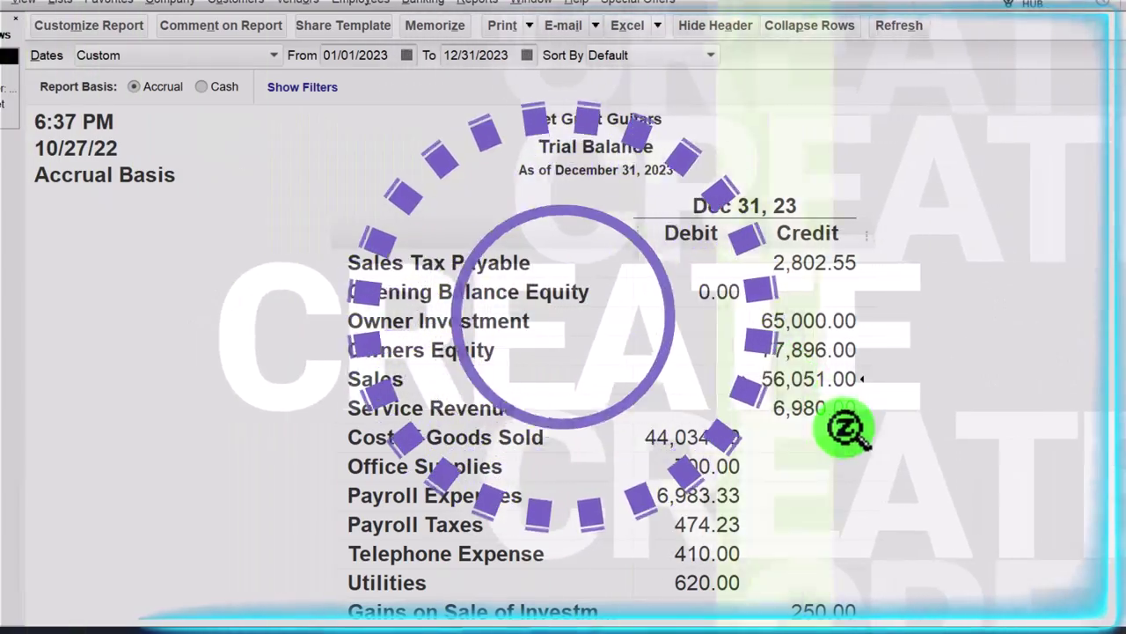
scroll(847, 443, "down", 2)
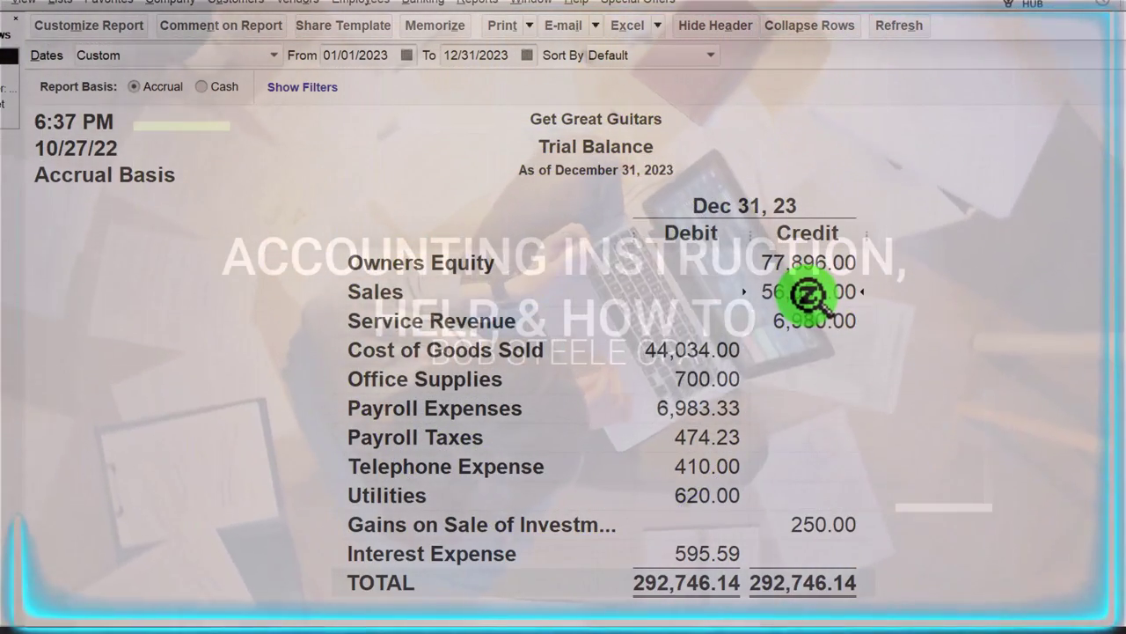
double_click(808, 291)
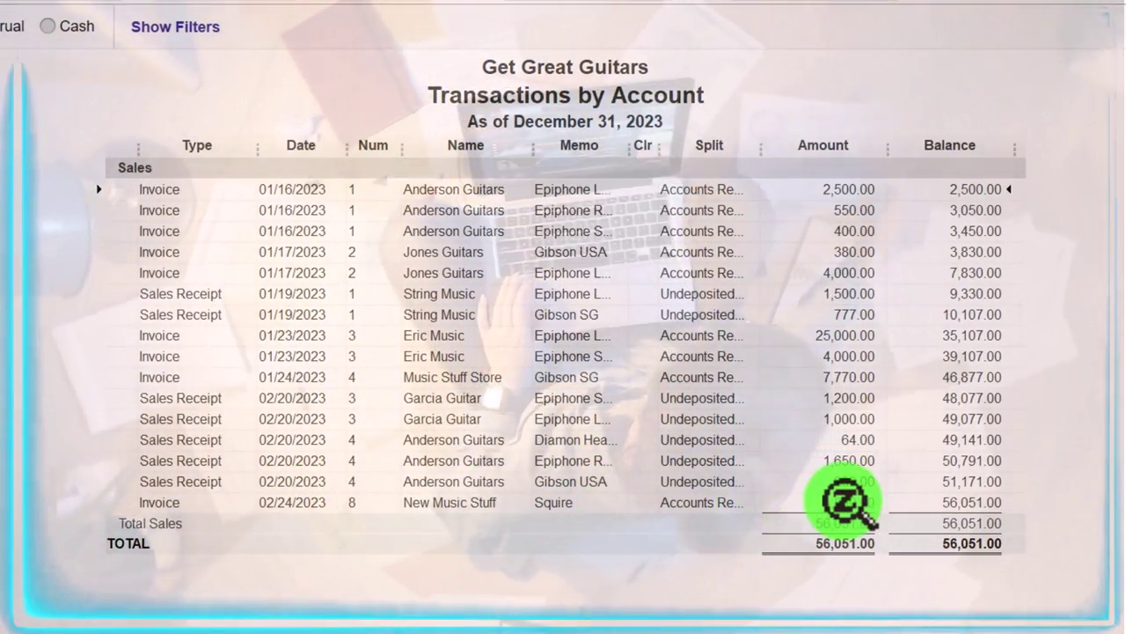
double_click(836, 474)
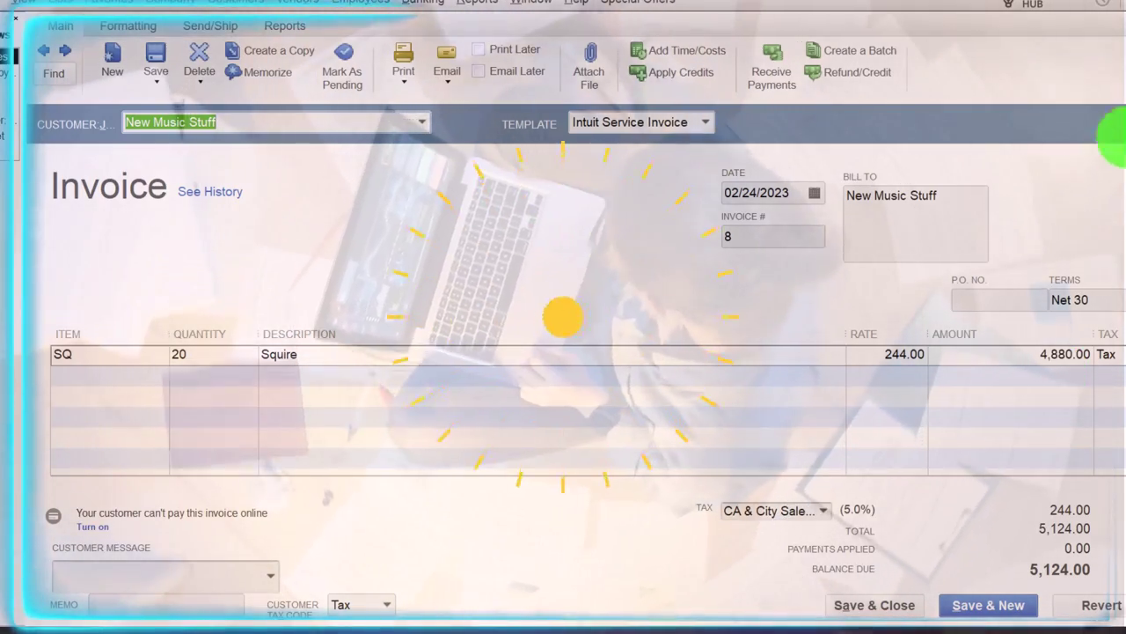
key("Escape")
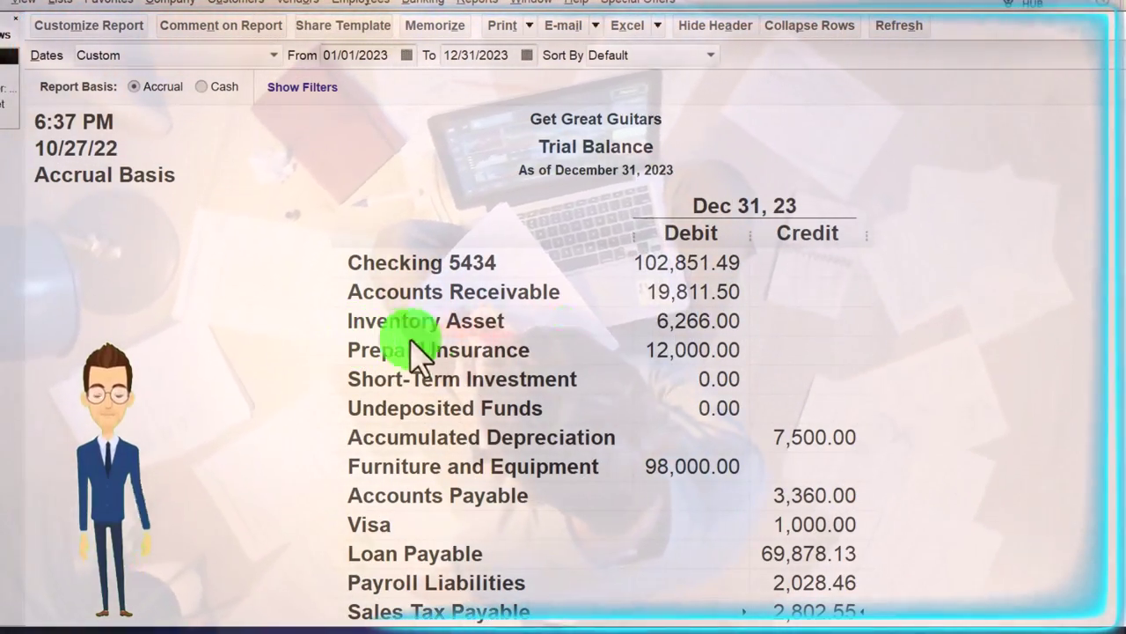
- Drill down from the Trial Balance's Inventory Asset amount to the 02/24/2023 Squire invoice, and return to the report
double_click(694, 318)
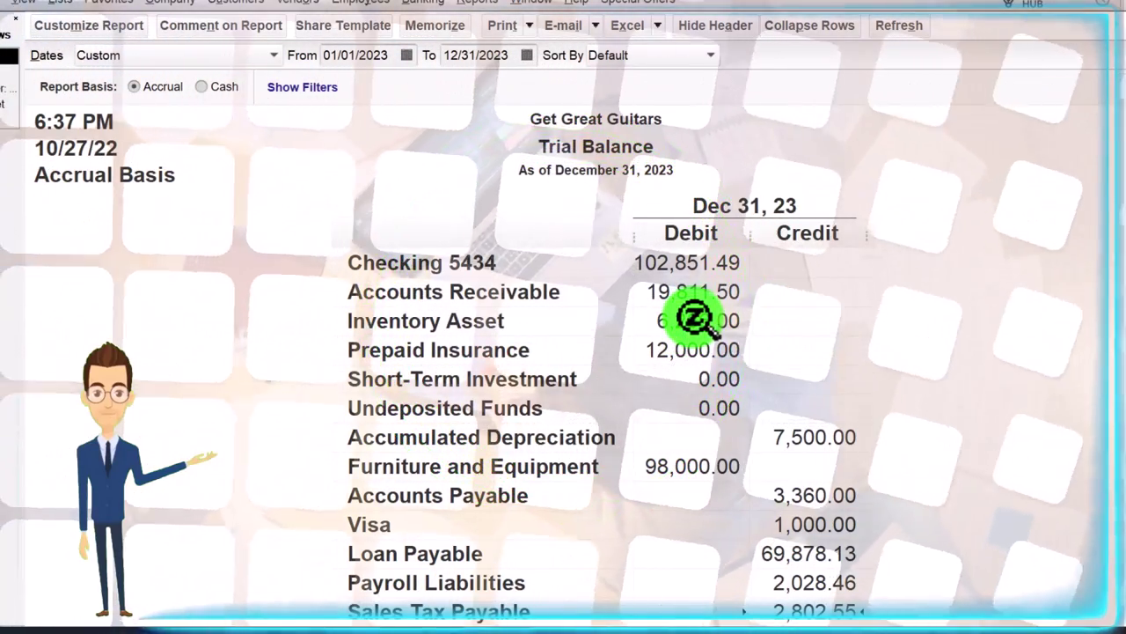
scroll(693, 319, "down", 1)
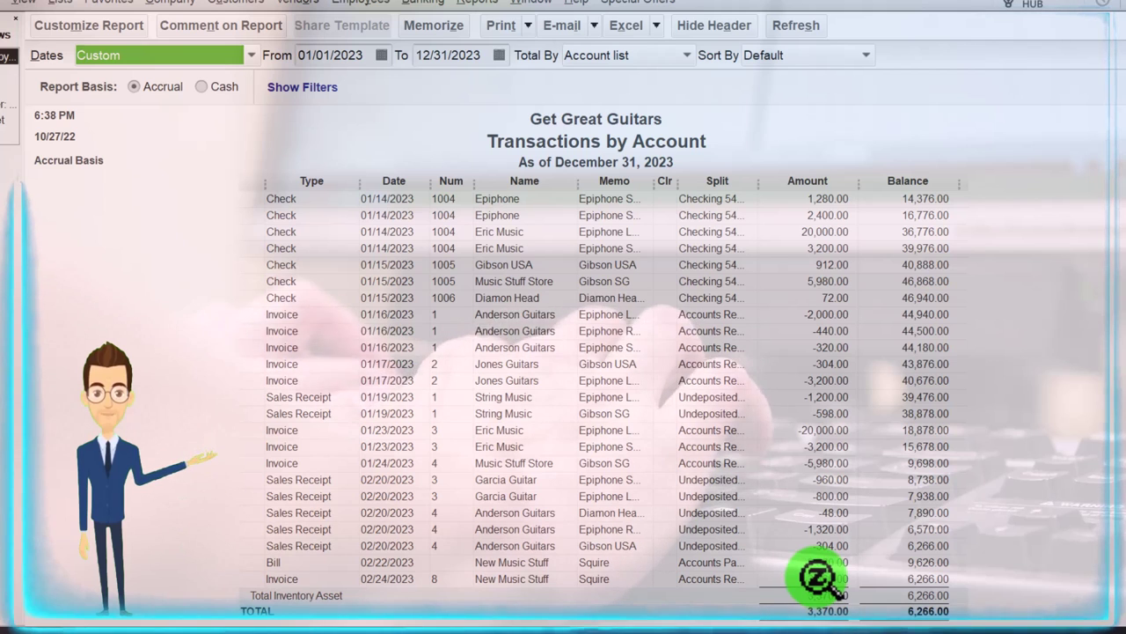
double_click(816, 578)
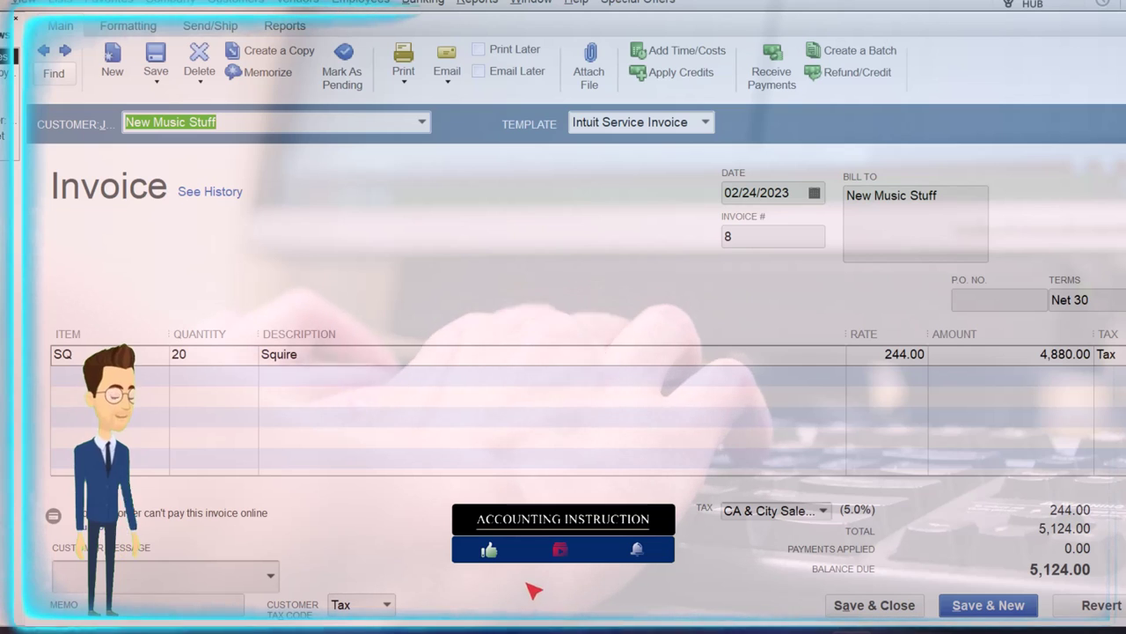
key("Escape")
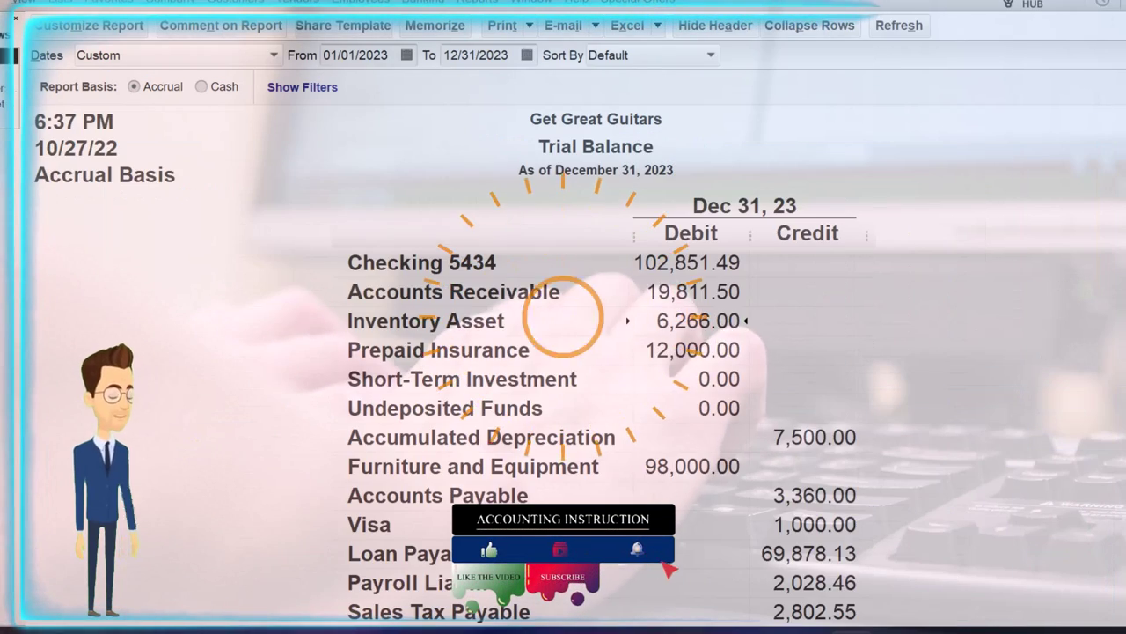
- Drill down from the Trial Balance's Cost of Goods Sold amount to its transactions, and return to the report
scroll(1068, 410, "down", 3)
scroll(1068, 410, "down", 2)
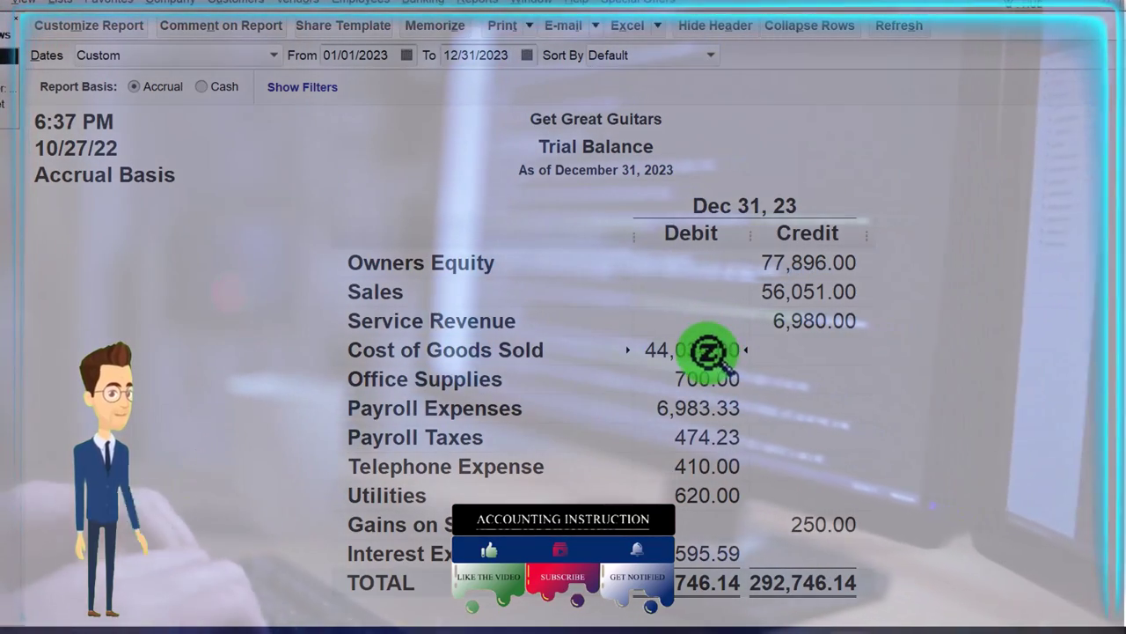
double_click(709, 352)
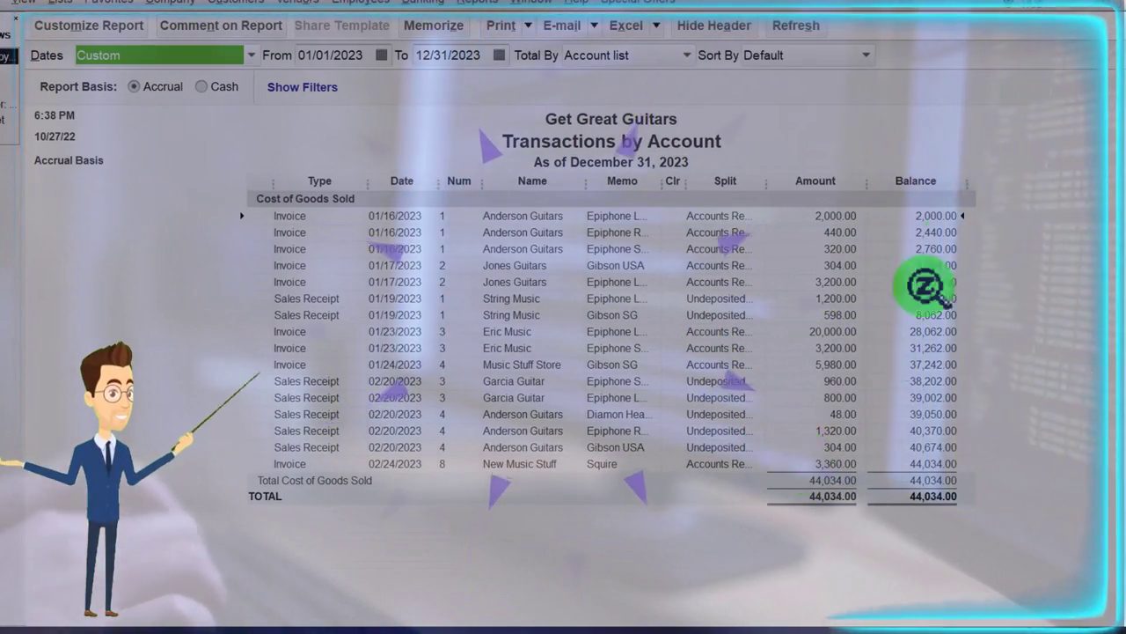
key("Escape")
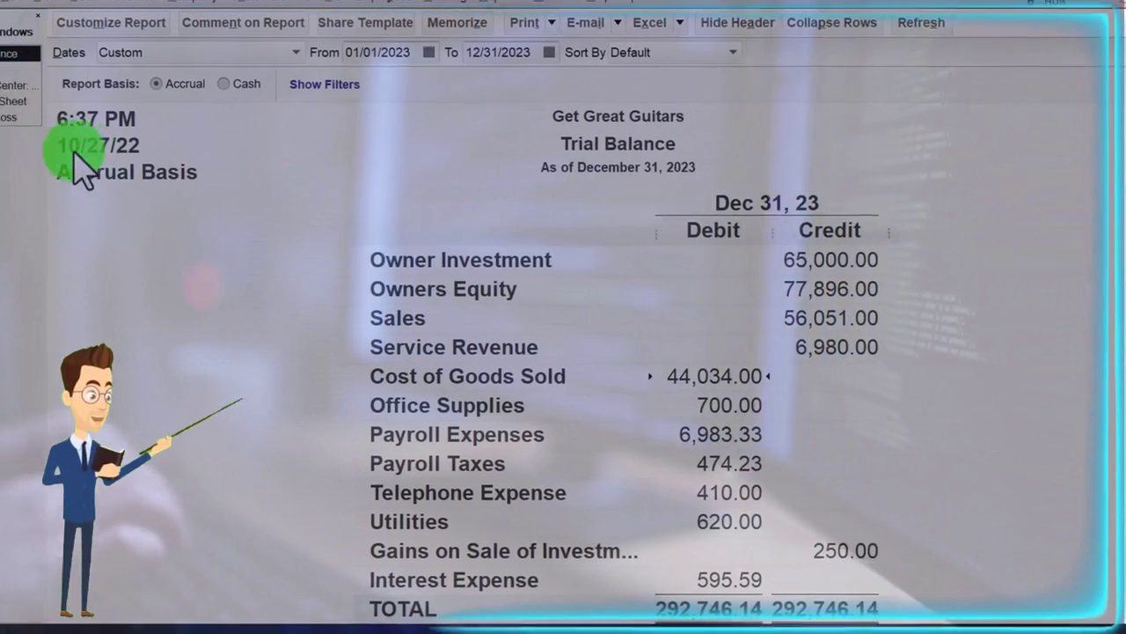
- Limit the Profit & Loss report to 02/01/2023 through 02/28/2023 and review it down to Net Income
left_click(9, 117)
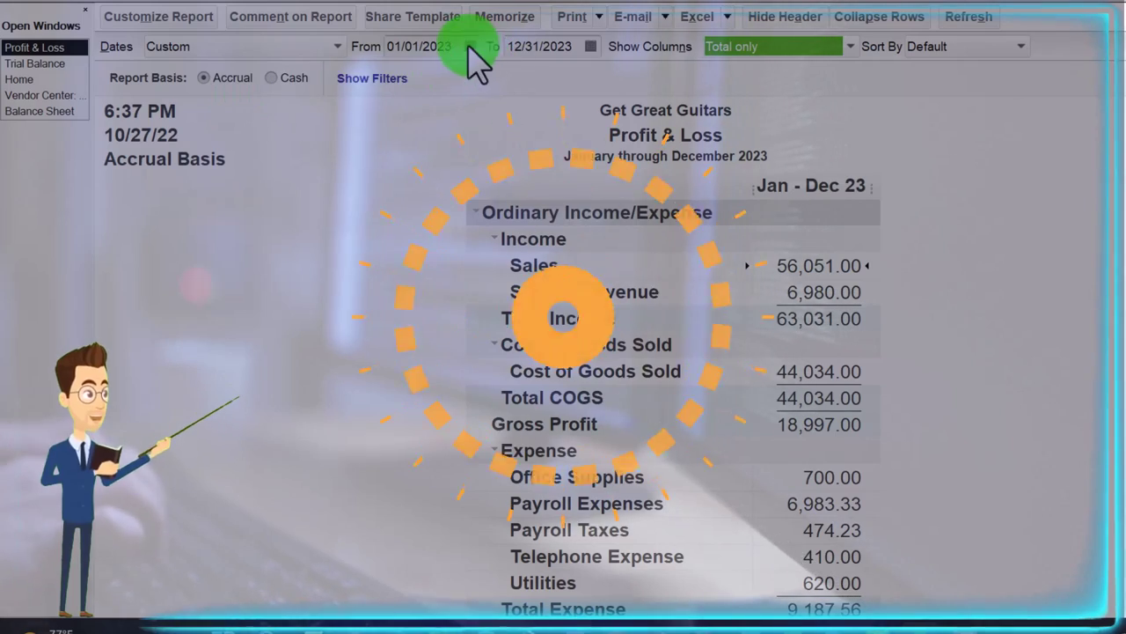
left_click(419, 46)
type("0")
type("20")
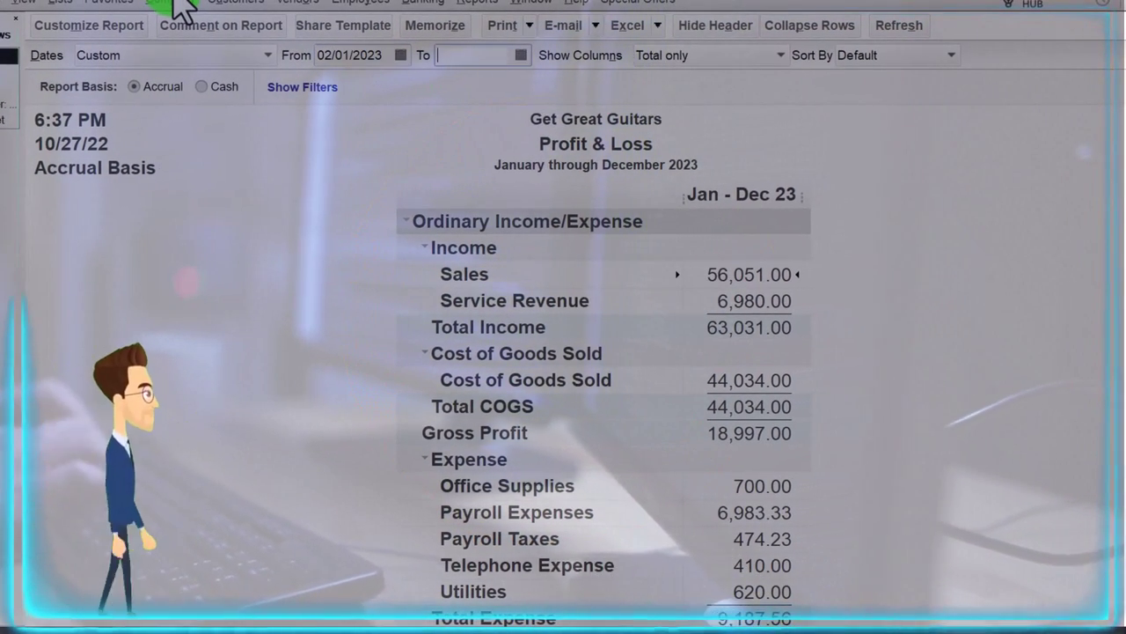
type("022823")
key("Tab")
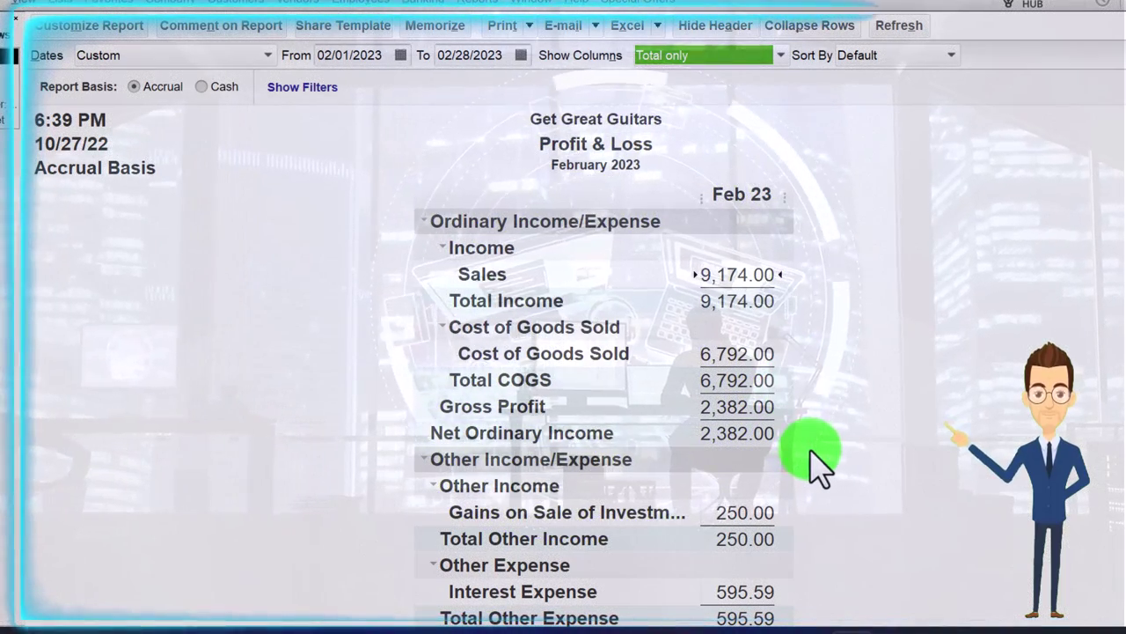
scroll(811, 466, "down", 1)
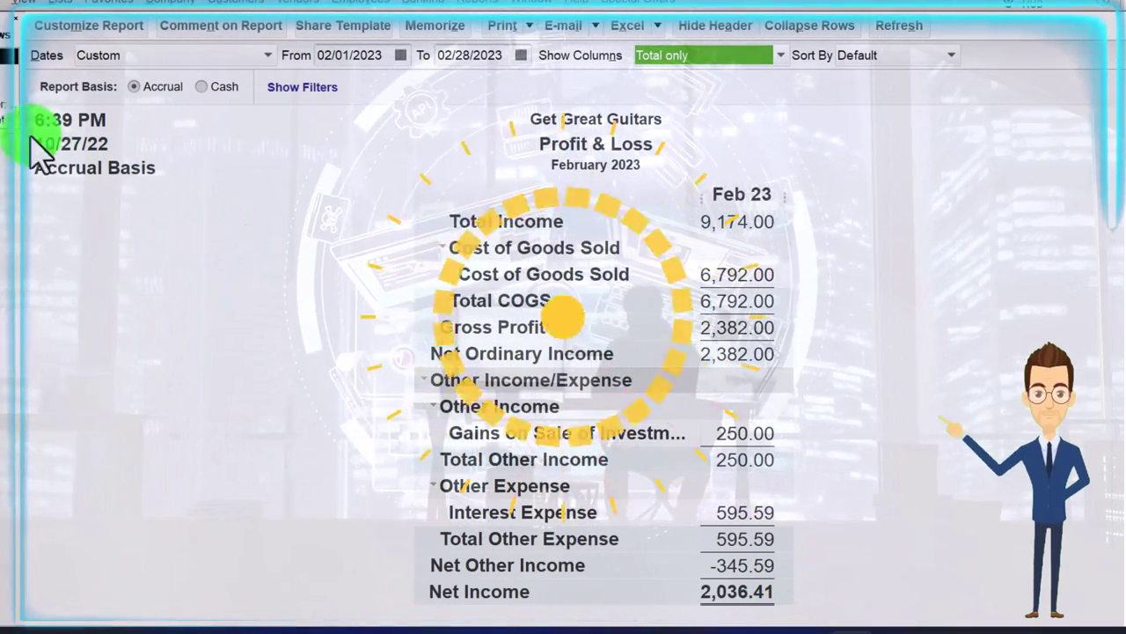
- Compare the Accounts Receivable amount on the Balance Sheet with the Customer Balance Detail report
left_click(9, 115)
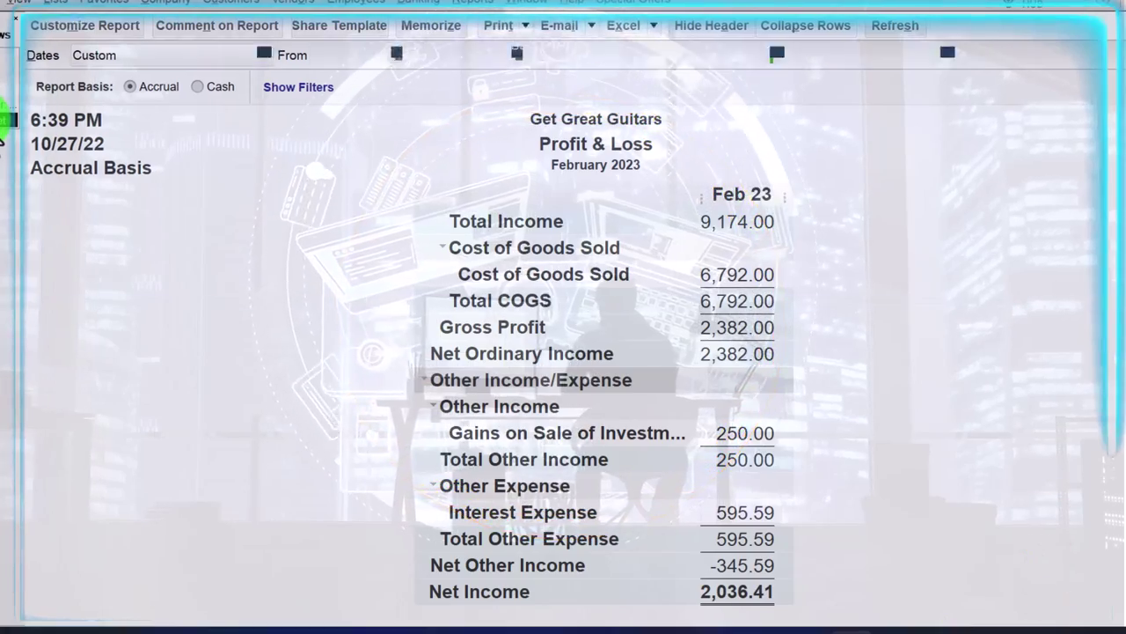
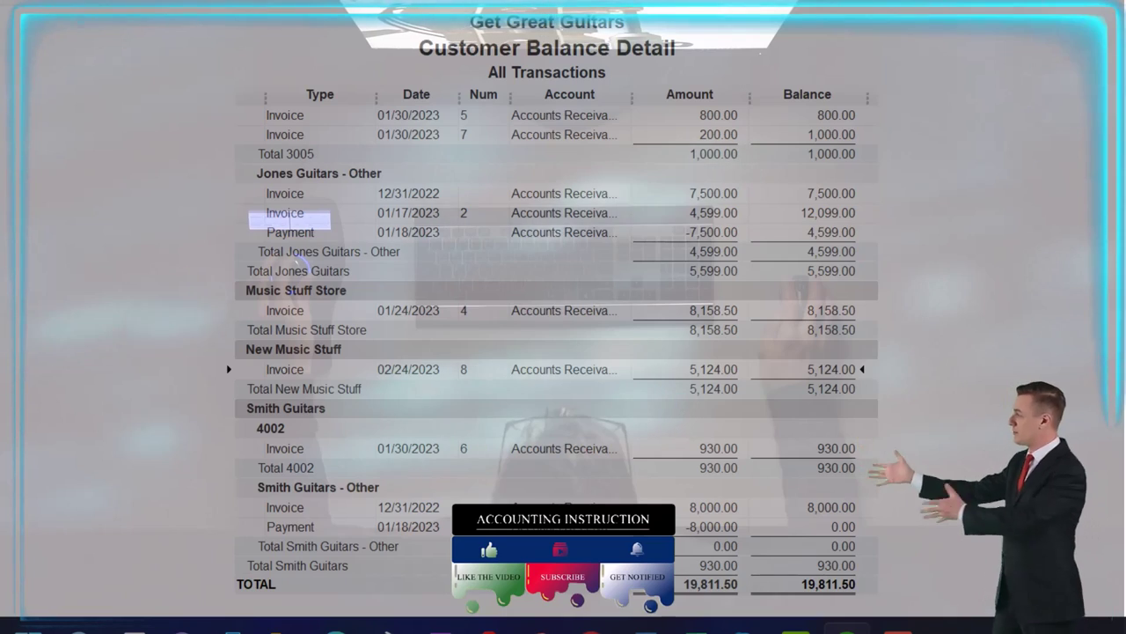
left_click(56, 121)
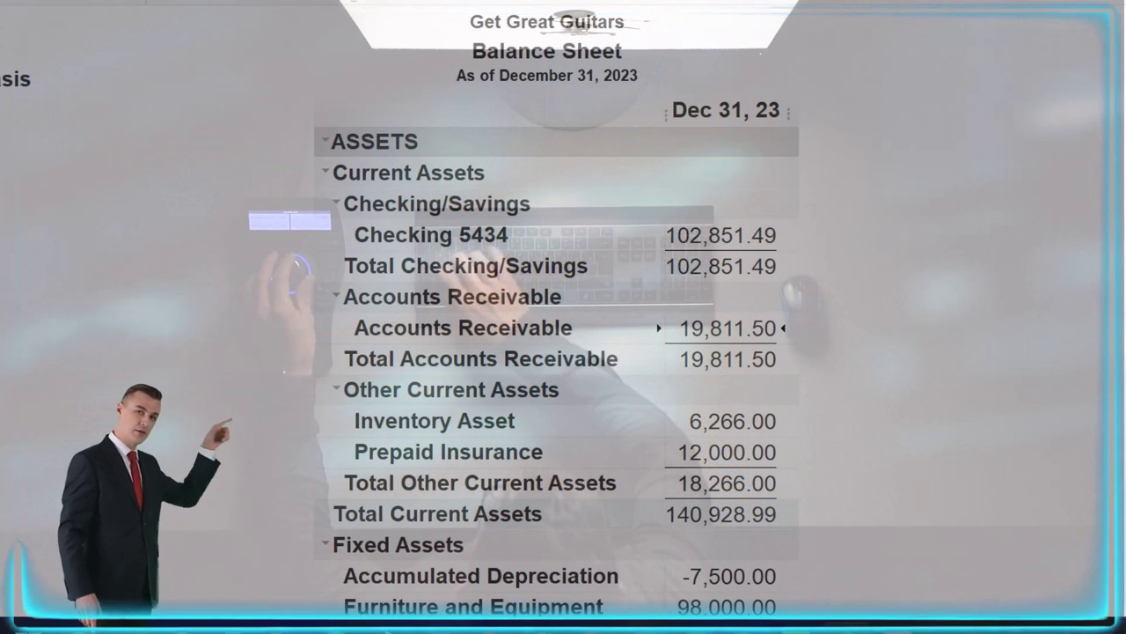
double_click(727, 328)
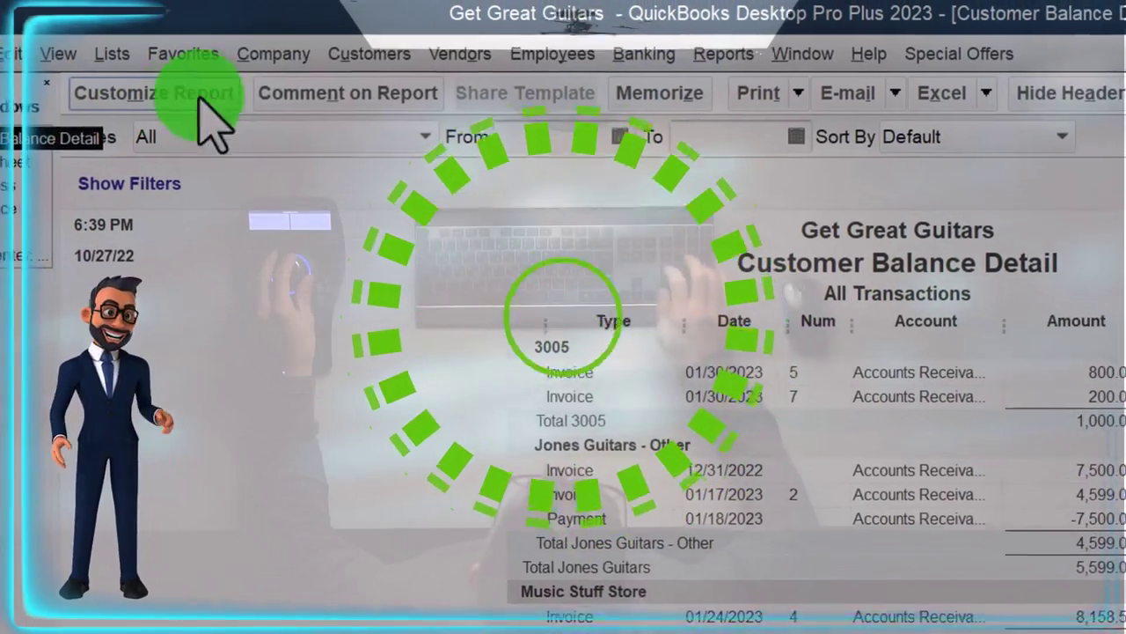
- In the Customer Center, show New Music Stuff's transactions and filter the customer list to Customers with Open Balances
left_click(374, 57)
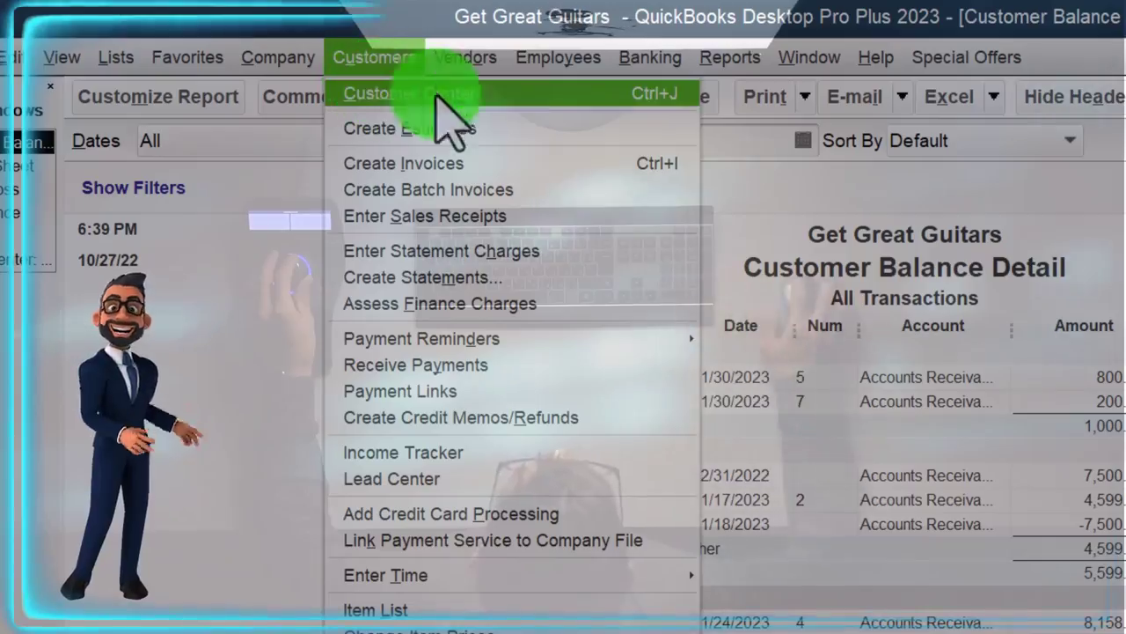
left_click(526, 92)
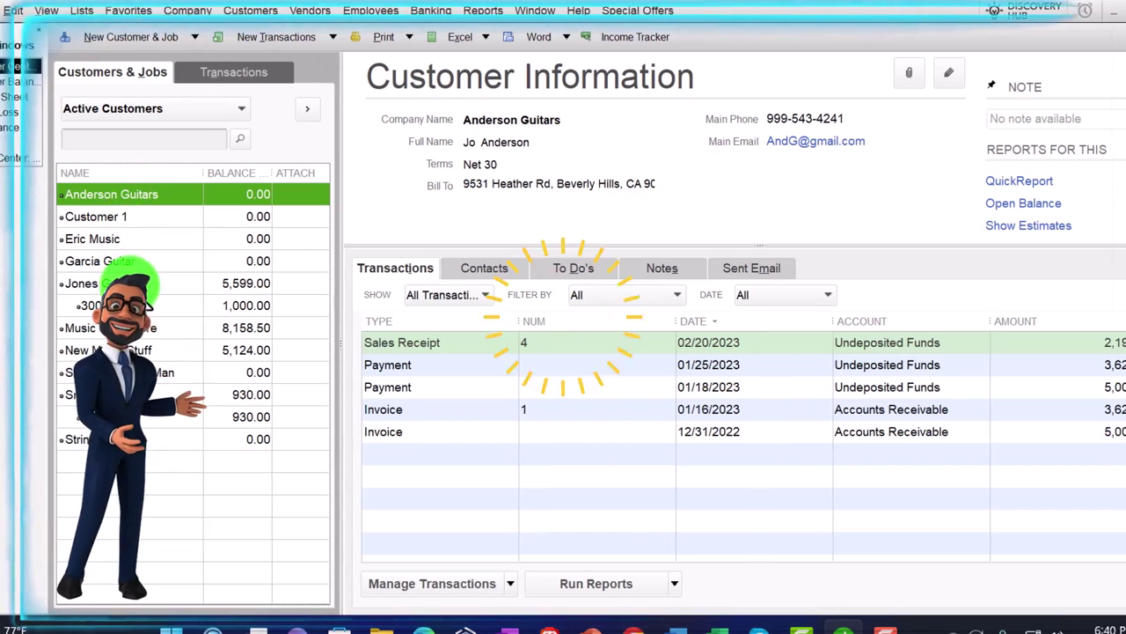
left_click(172, 350)
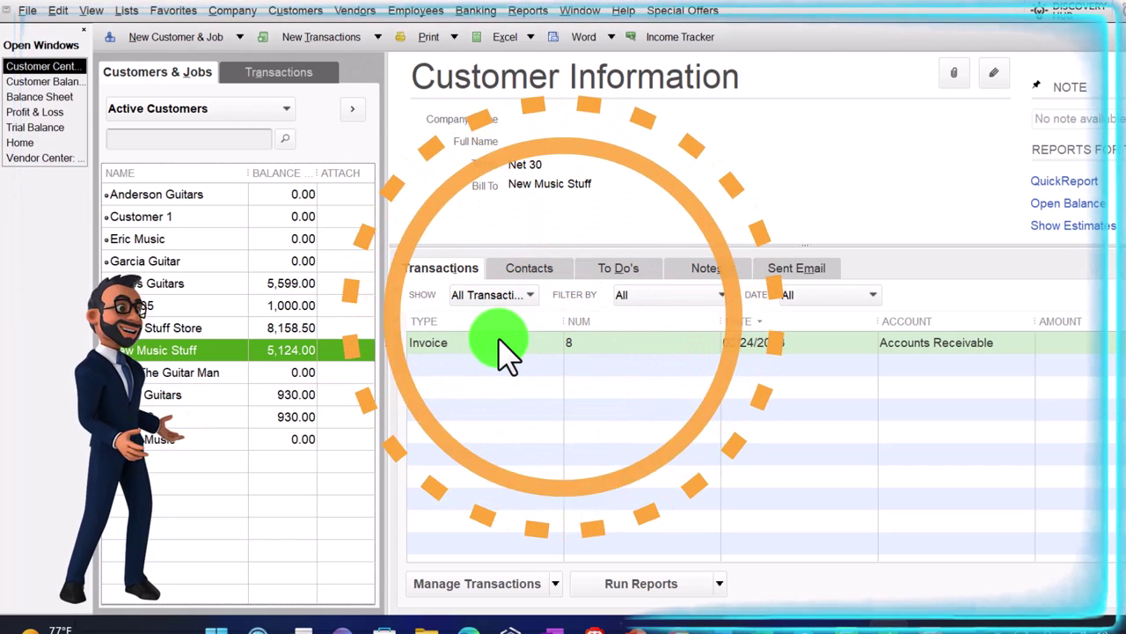
left_click(284, 105)
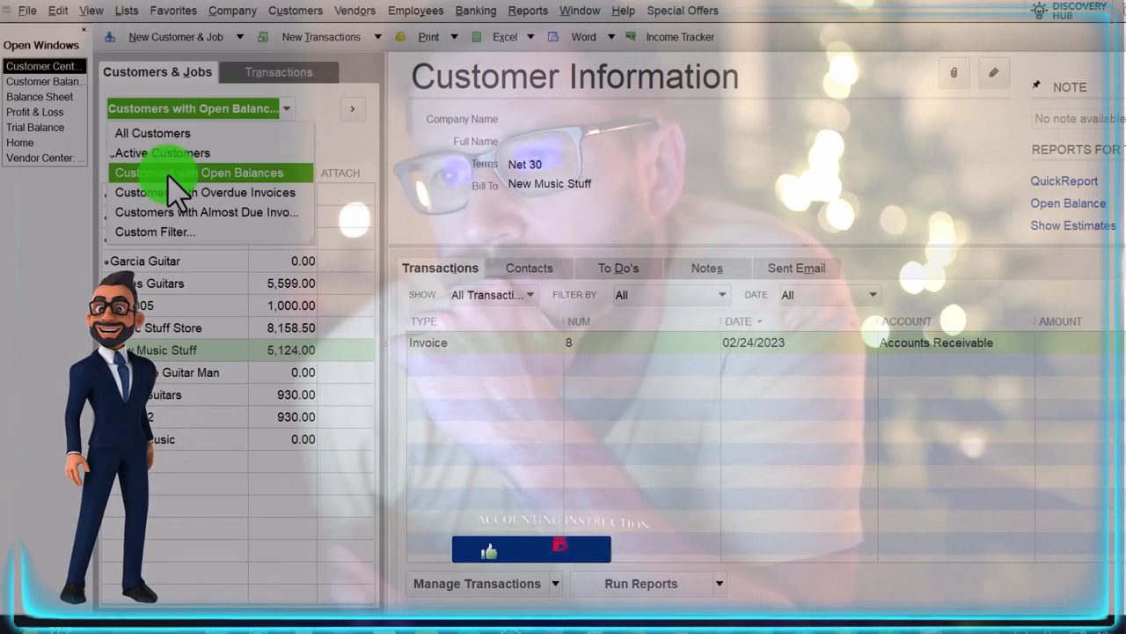
left_click(170, 176)
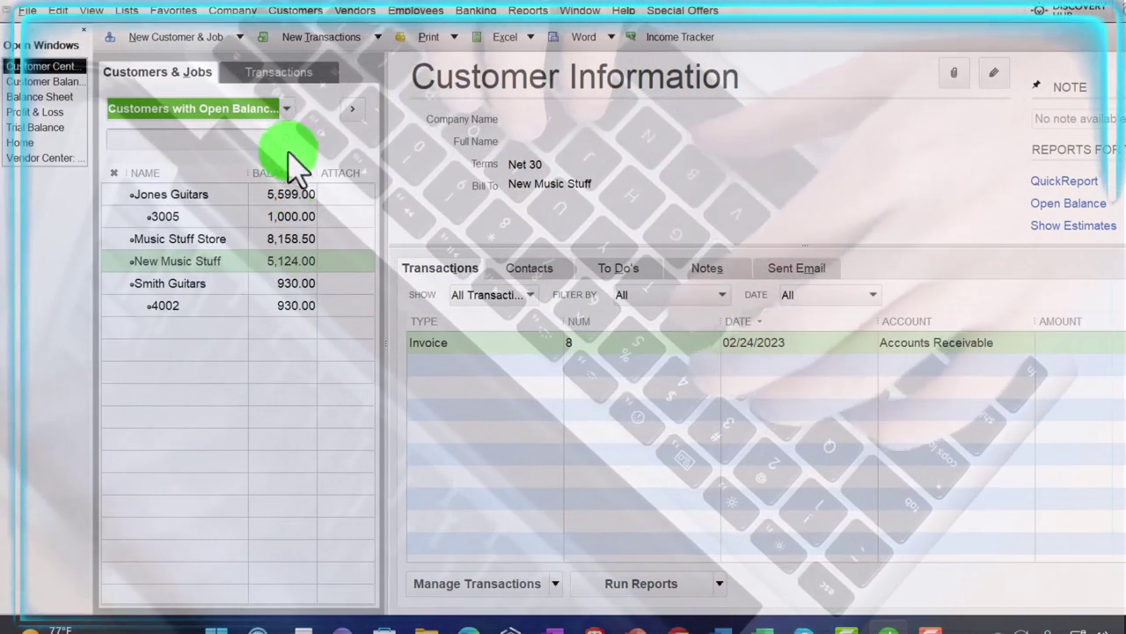
- List the Customer Center's invoice transactions and filter them to Open Invoices
left_click(273, 74)
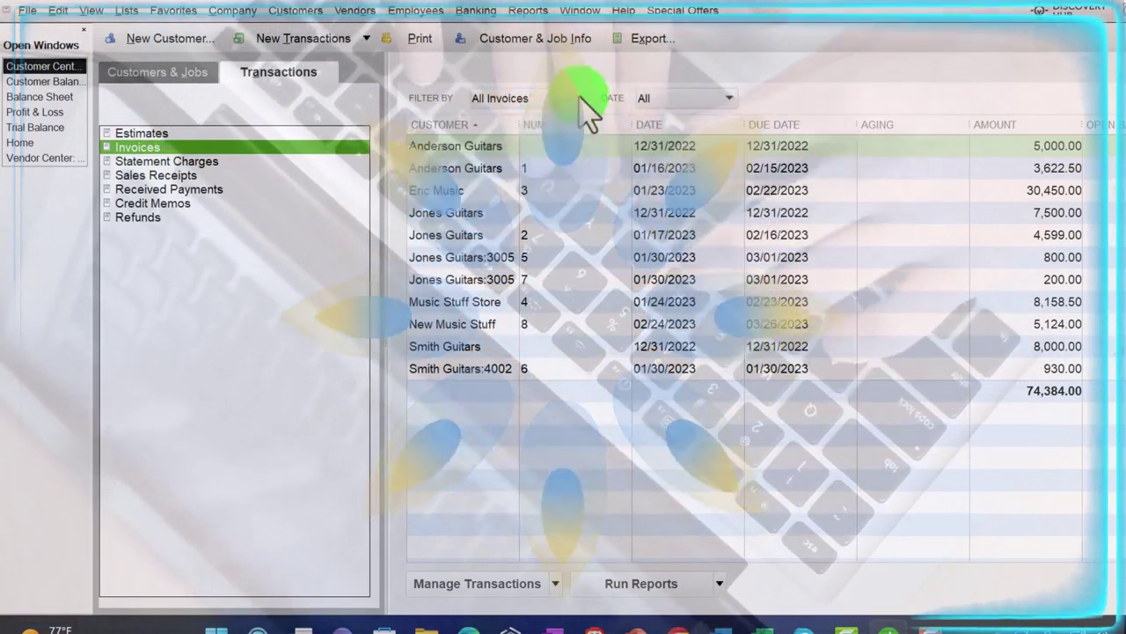
left_click(581, 97)
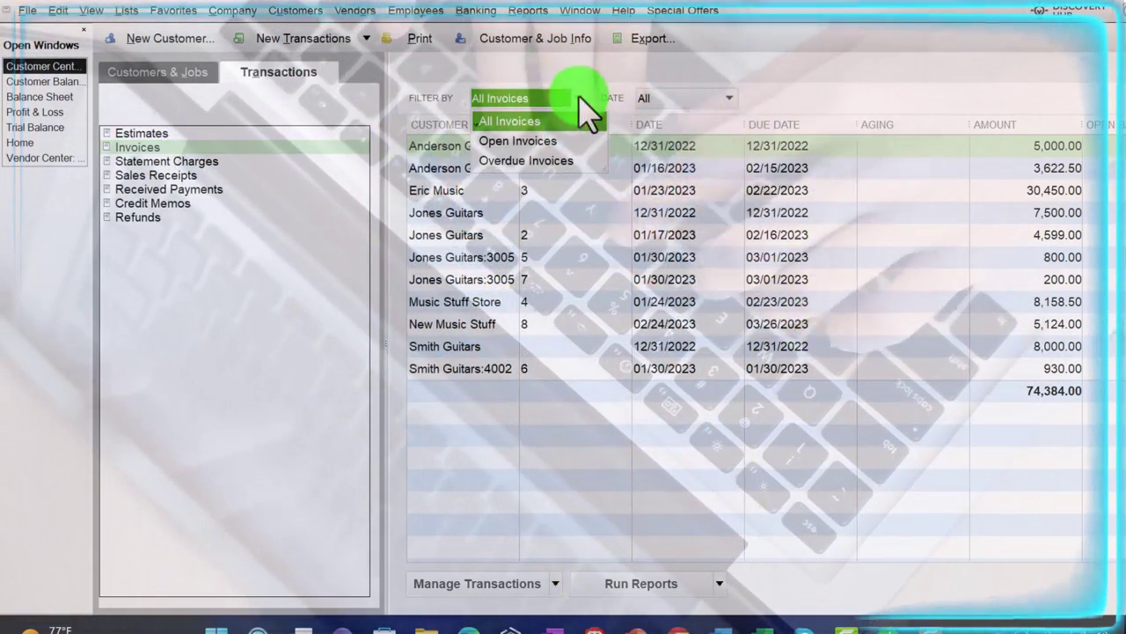
left_click(544, 138)
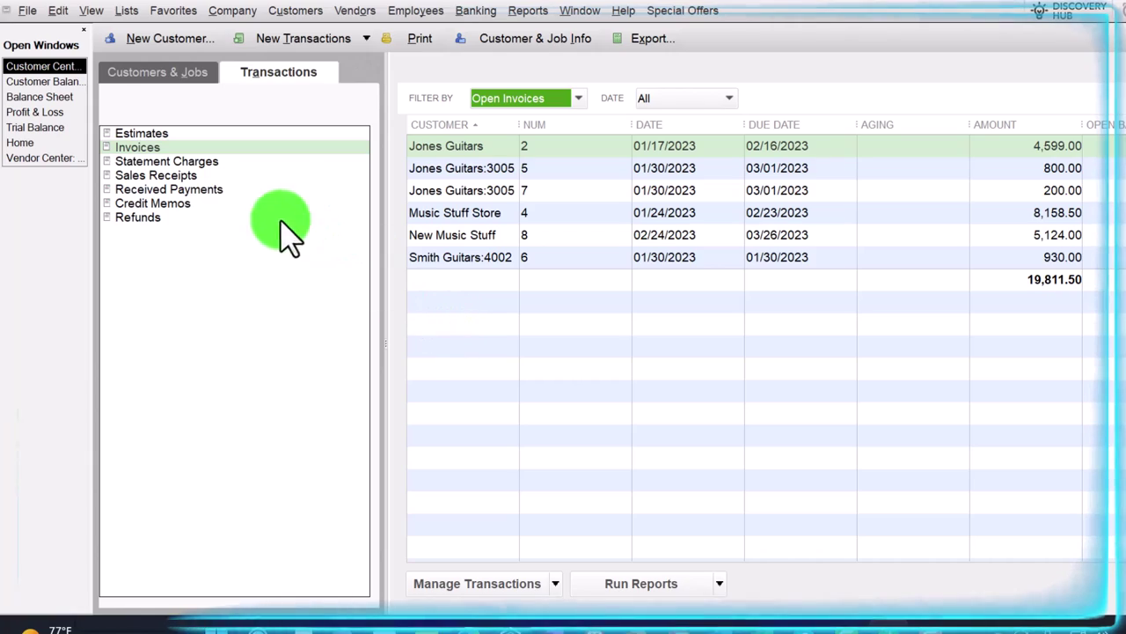
- From the Balance Sheet, run the Inventory Valuation Summary as of 12/31/2023 and check the SQ (Squire) line and the total asset value
left_click(40, 97)
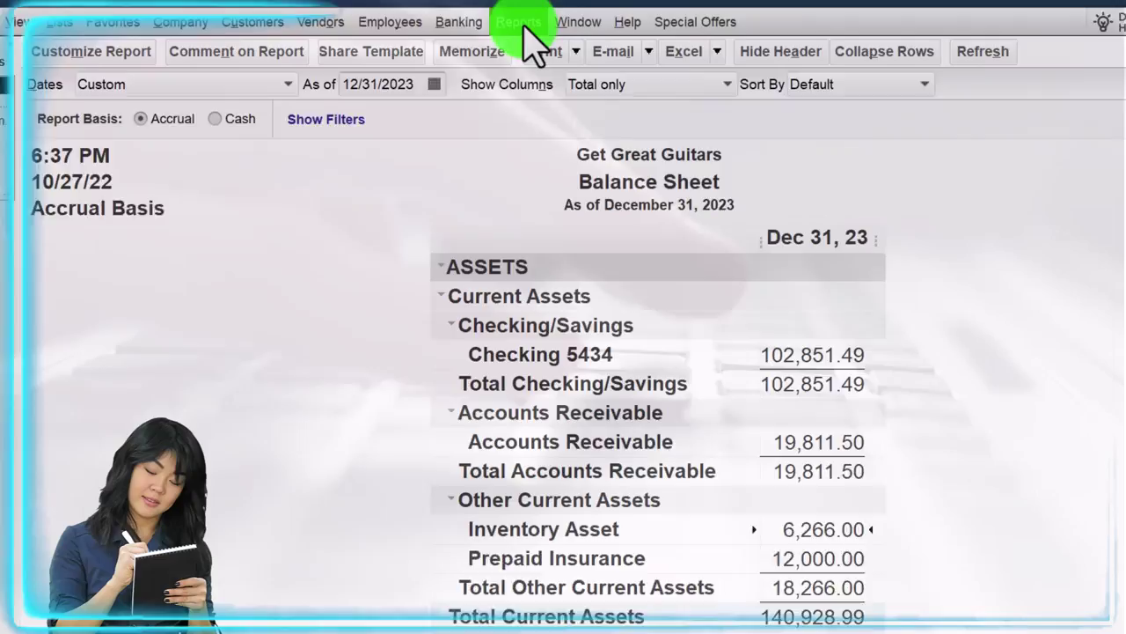
left_click(531, 13)
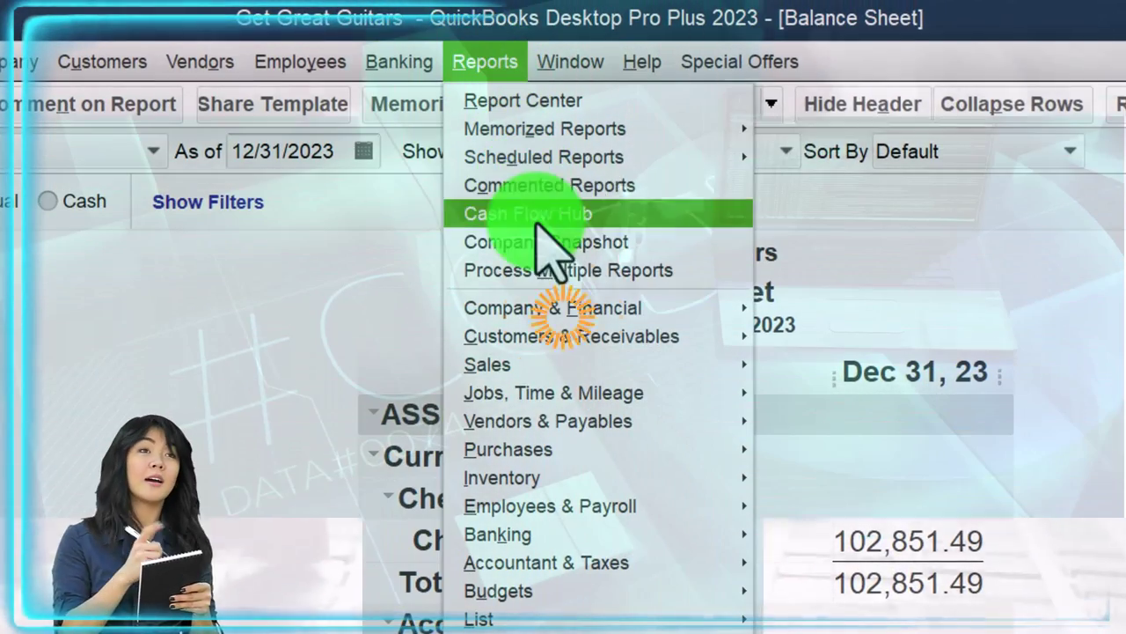
left_click(563, 312)
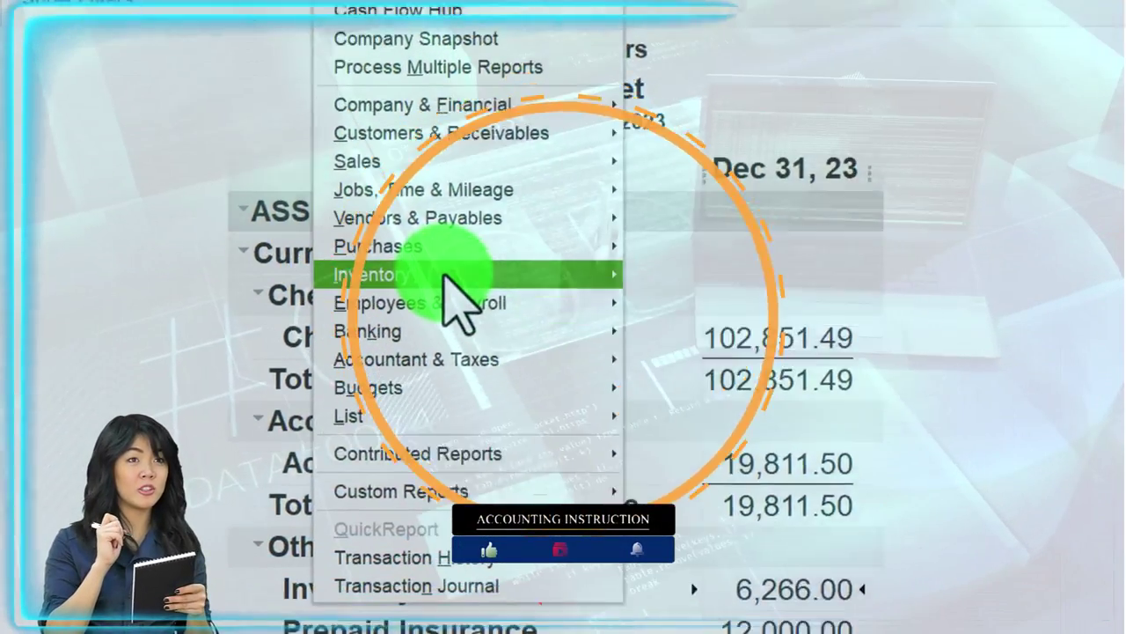
mouse_move(502, 477)
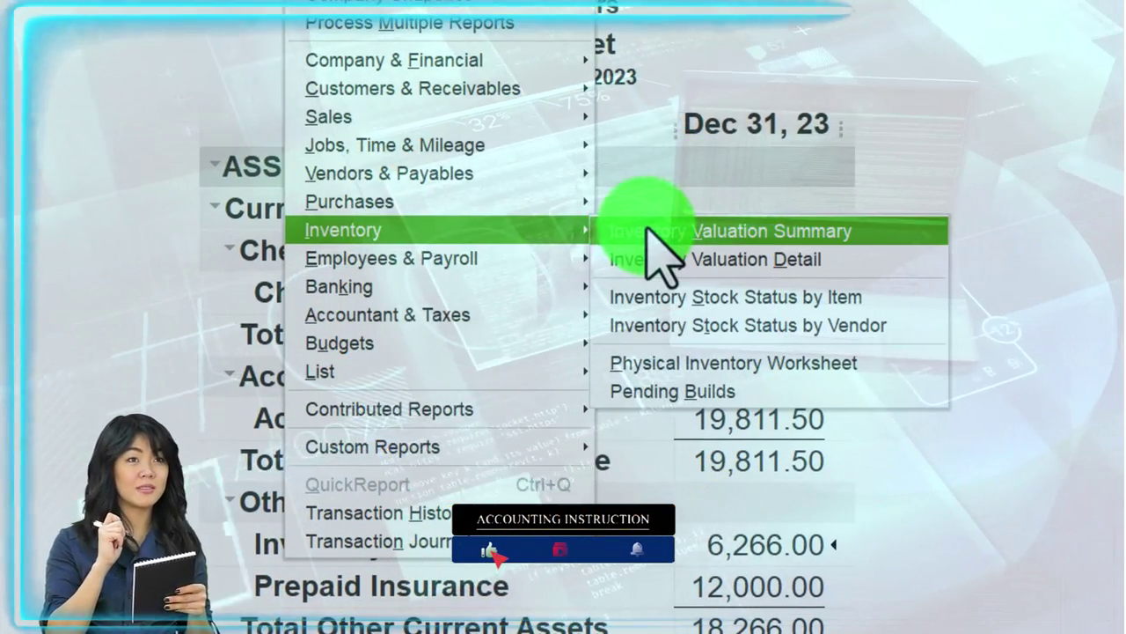
left_click(651, 232)
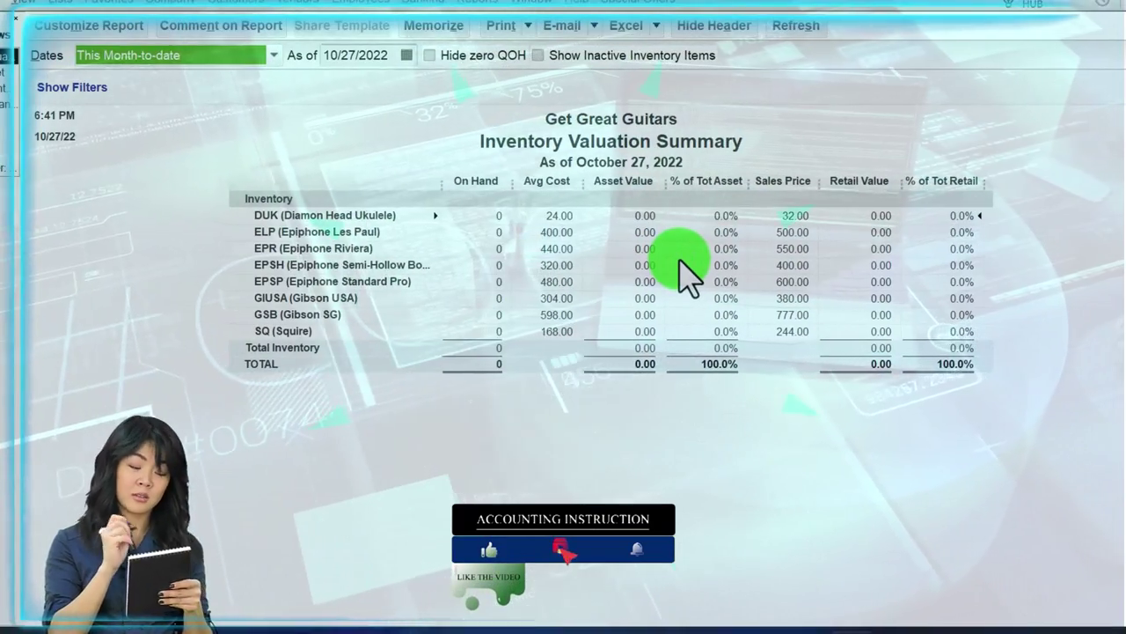
key("Tab")
type("123123")
key("Tab")
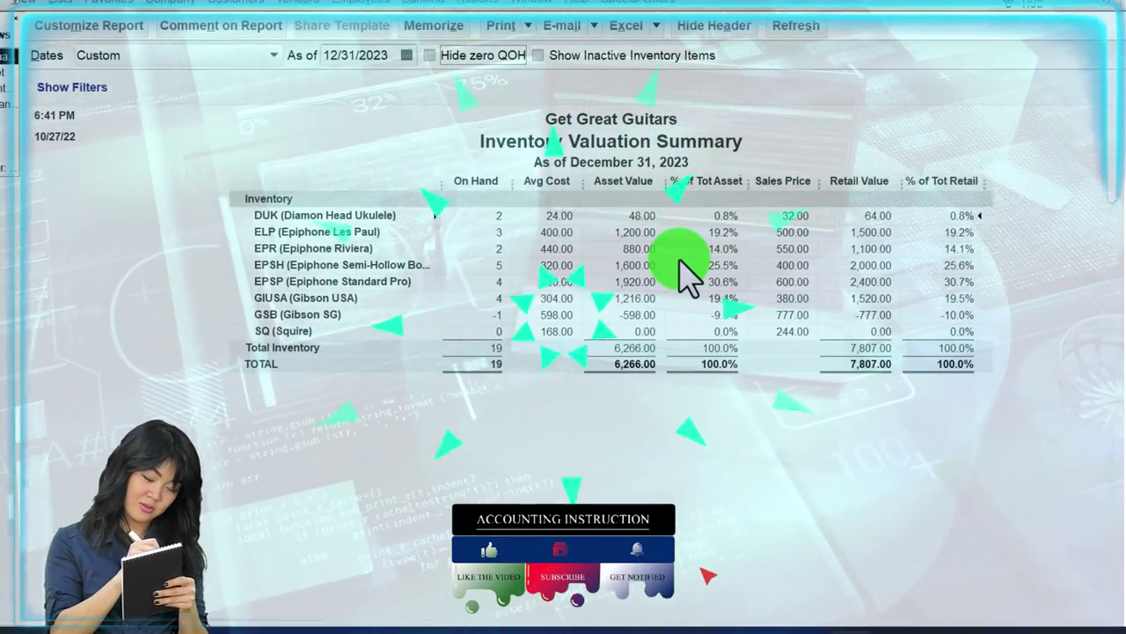
left_click(500, 333)
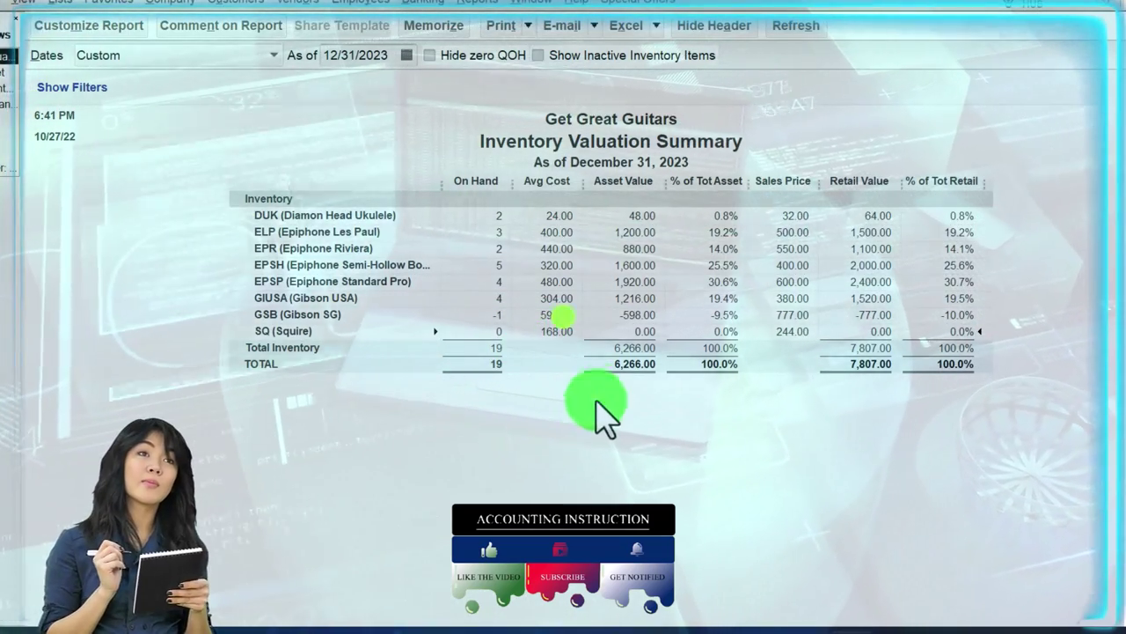
double_click(619, 368)
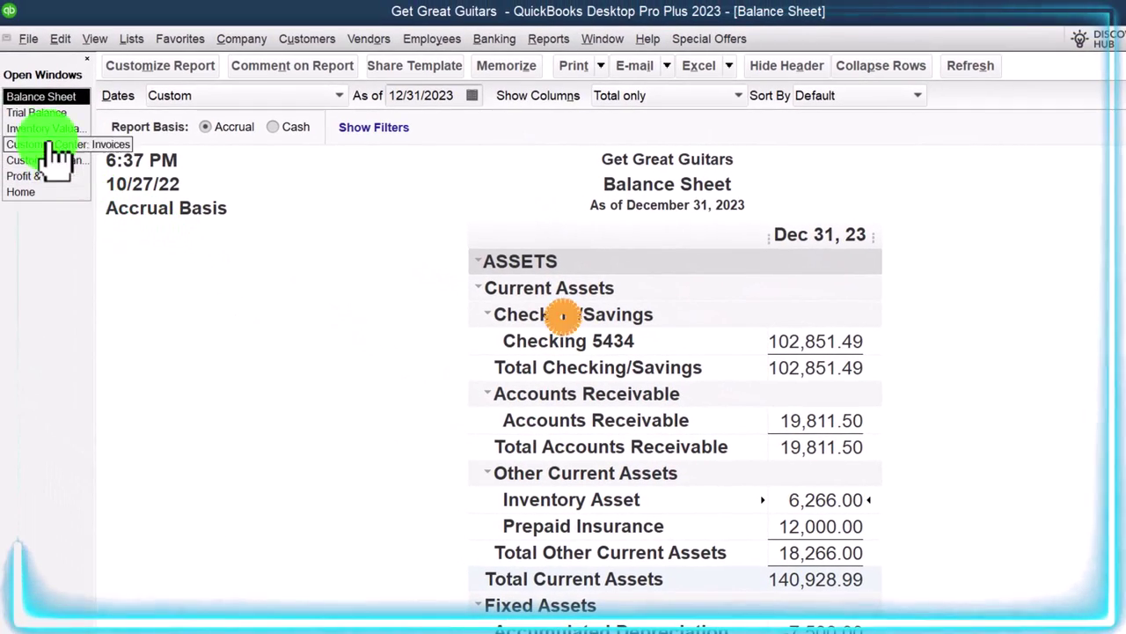
- Return to the Trial Balance and review all its accounts down to the totals
left_click(35, 113)
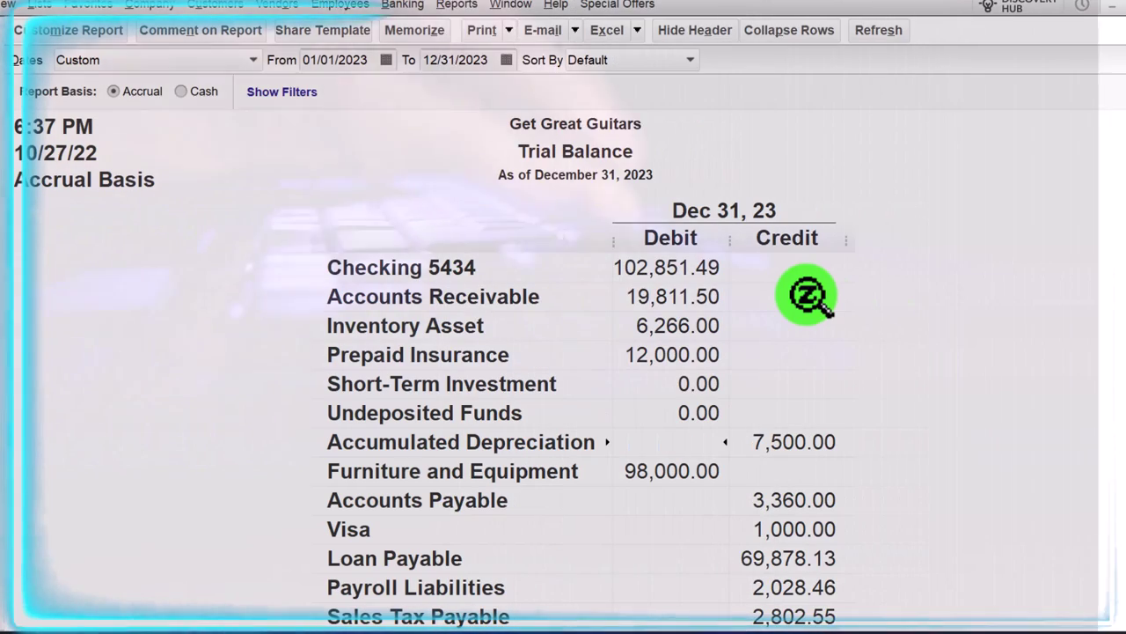
scroll(808, 296, "down", 2)
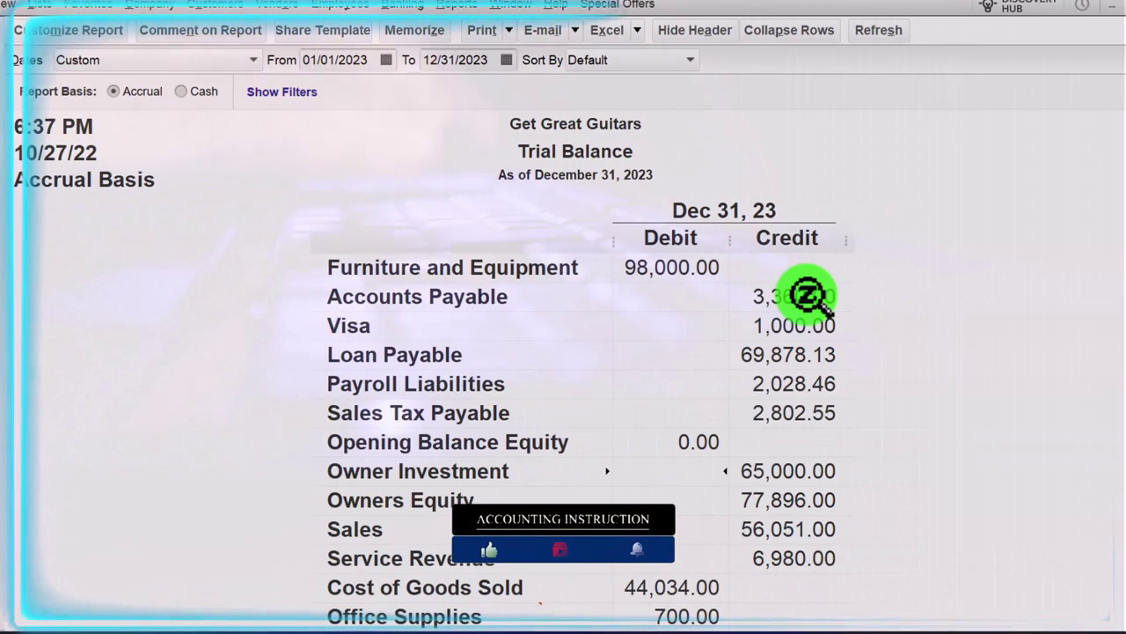
scroll(808, 296, "down", 3)
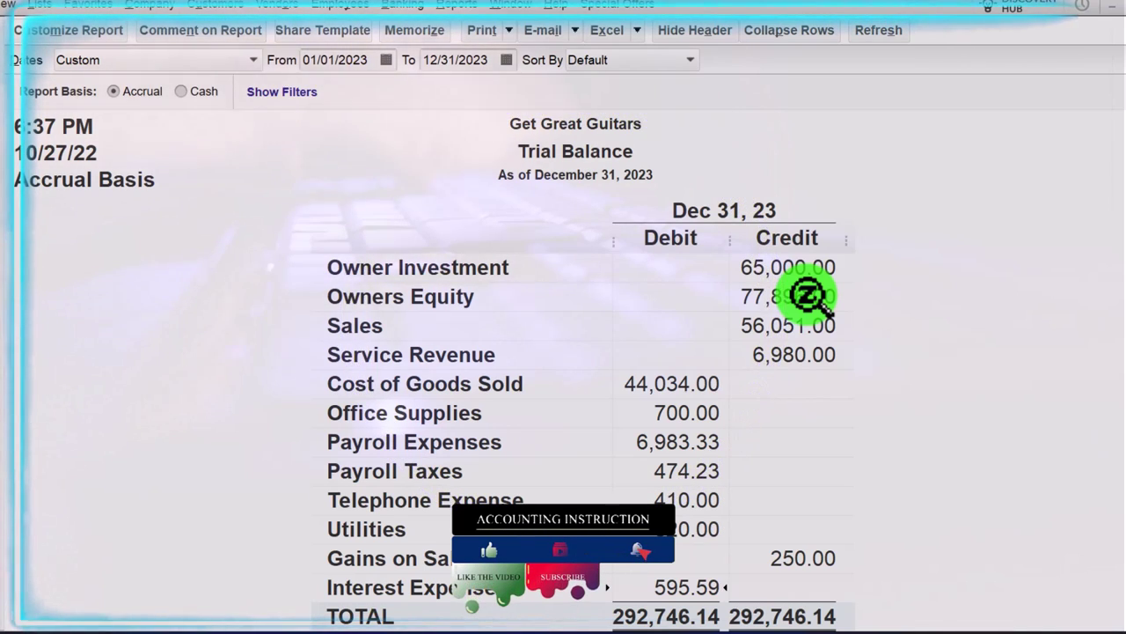
scroll(807, 295, "down", 1)
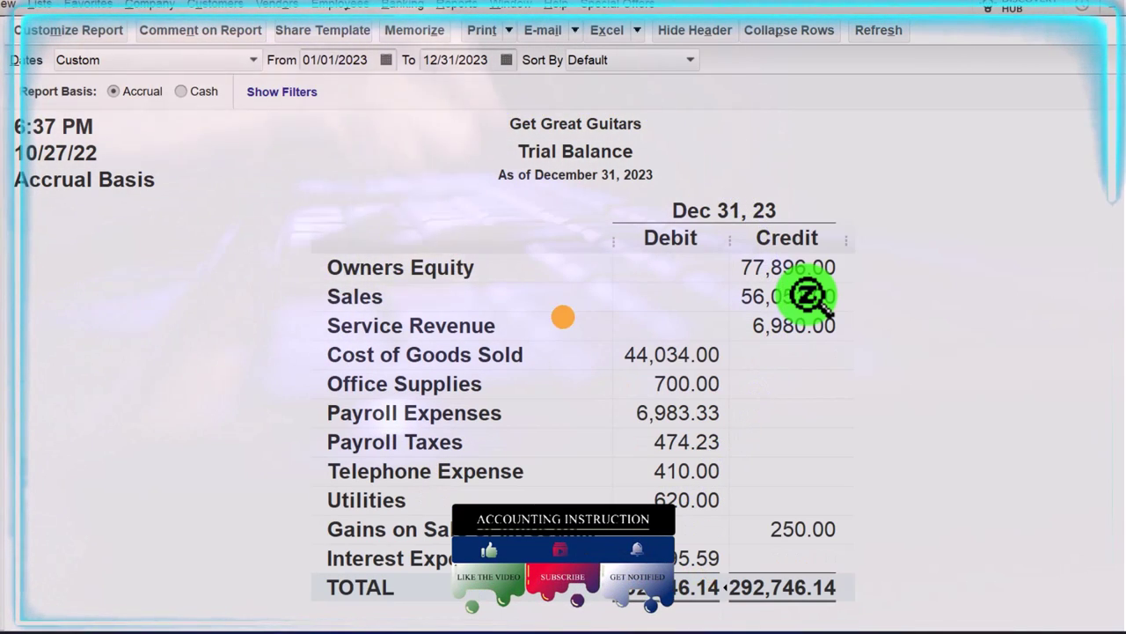